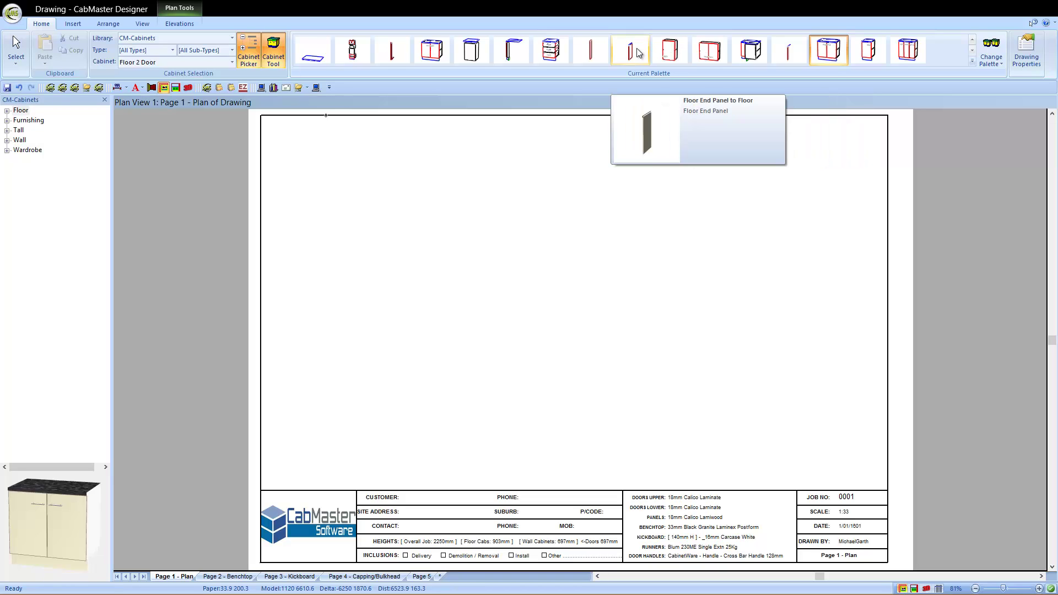
Step: Add Floor 1 Door, Floor 2 Door Division, Floor 2 Door QST and Floor 3 Door from Floor > Base Std to the palette
click(993, 61)
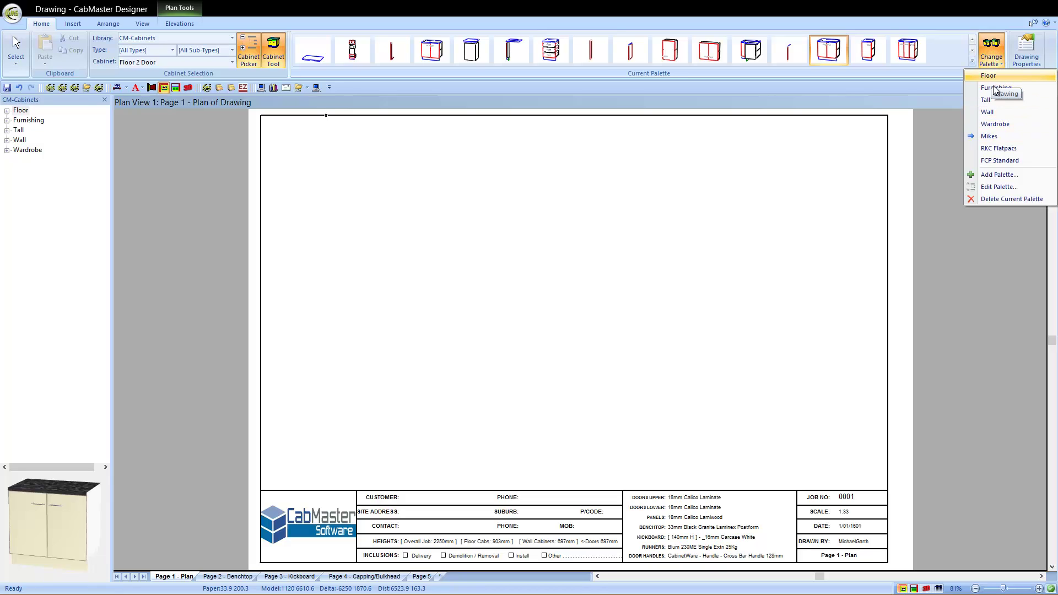
click(995, 188)
click(484, 193)
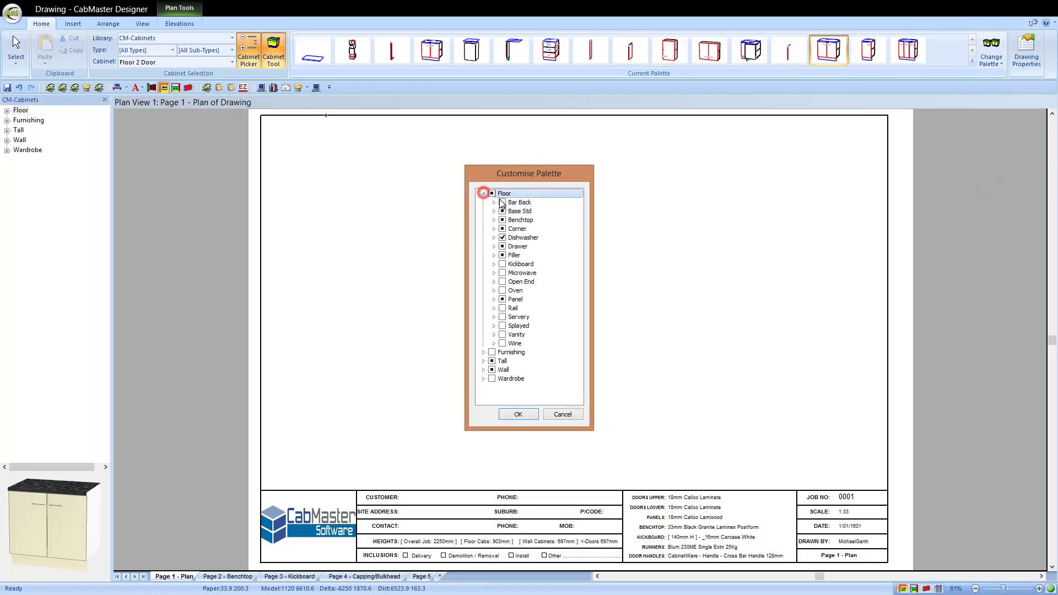
click(494, 211)
click(513, 229)
click(513, 247)
click(514, 264)
click(513, 255)
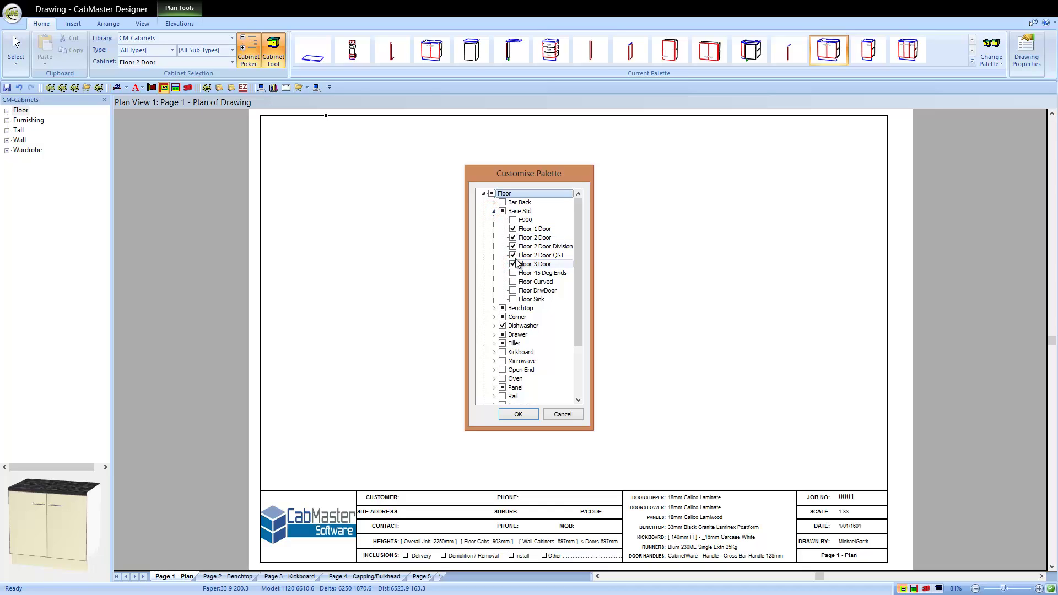
click(518, 414)
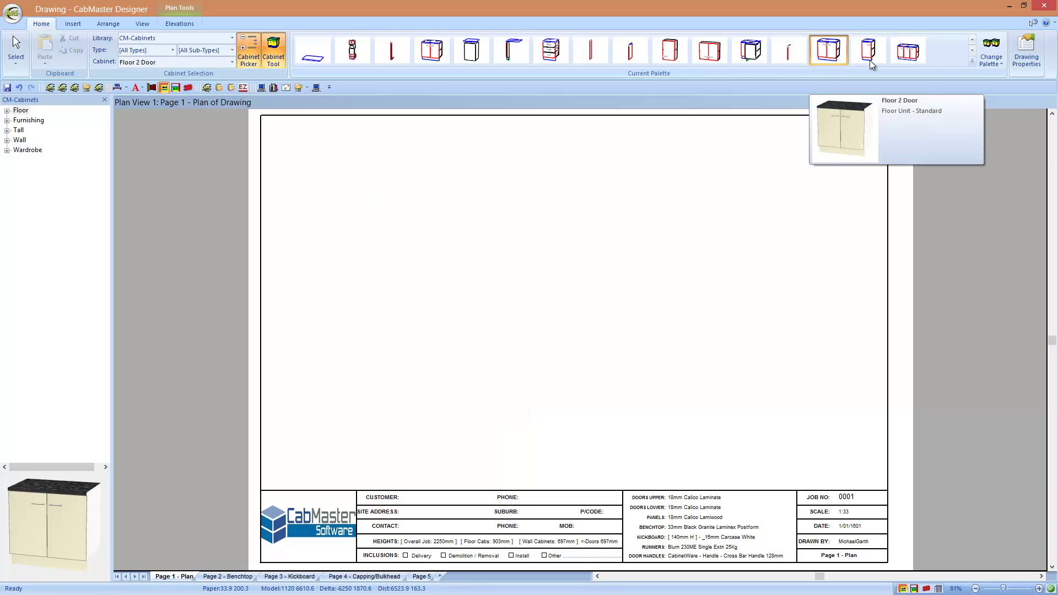
Step: Pick Floor 3 Door from the palette, then view and close its cabinet settings
click(975, 59)
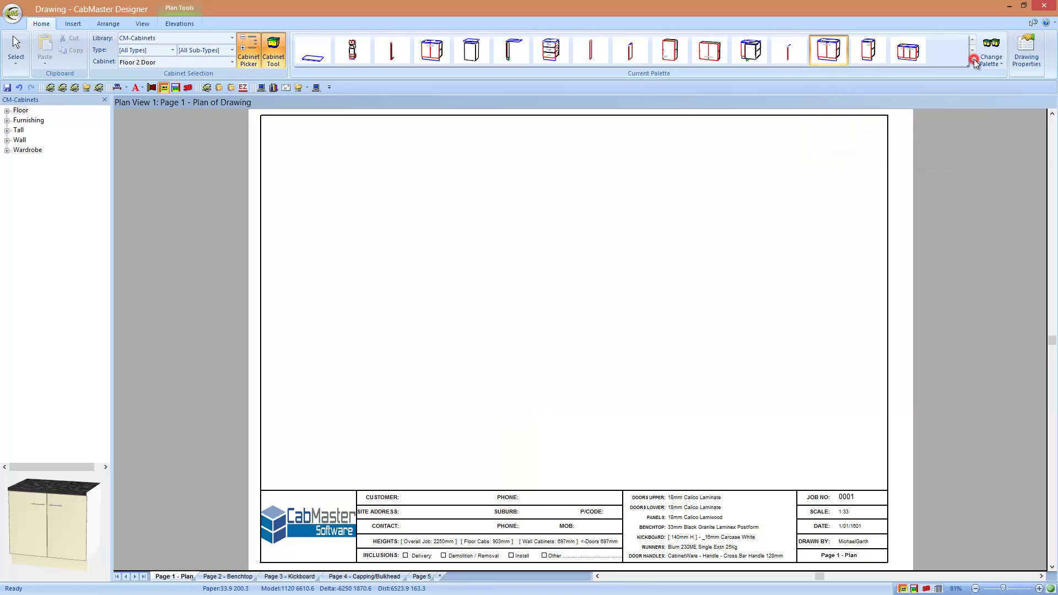
click(908, 52)
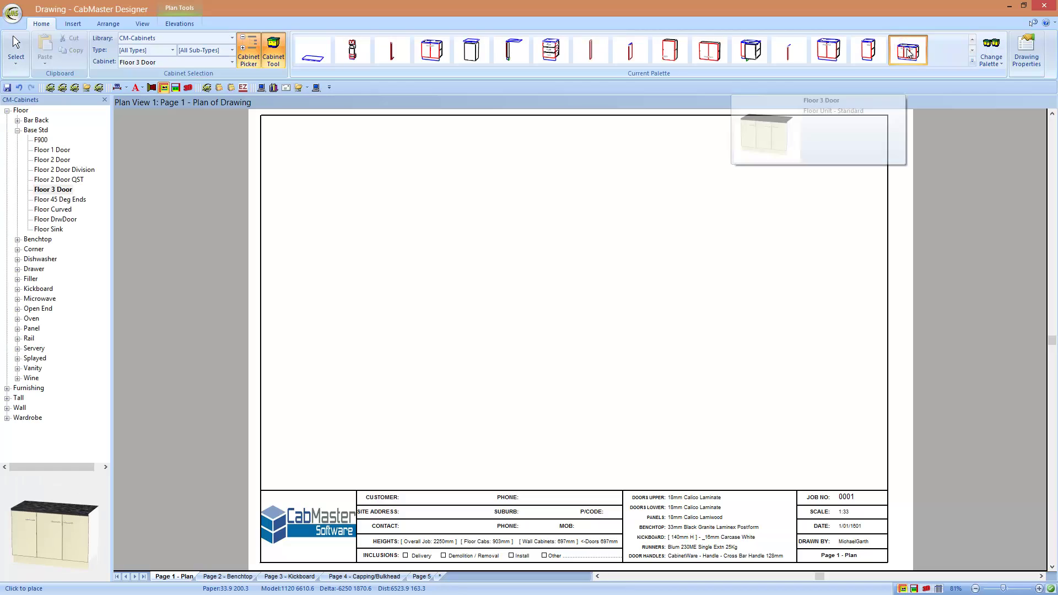
double_click(910, 53)
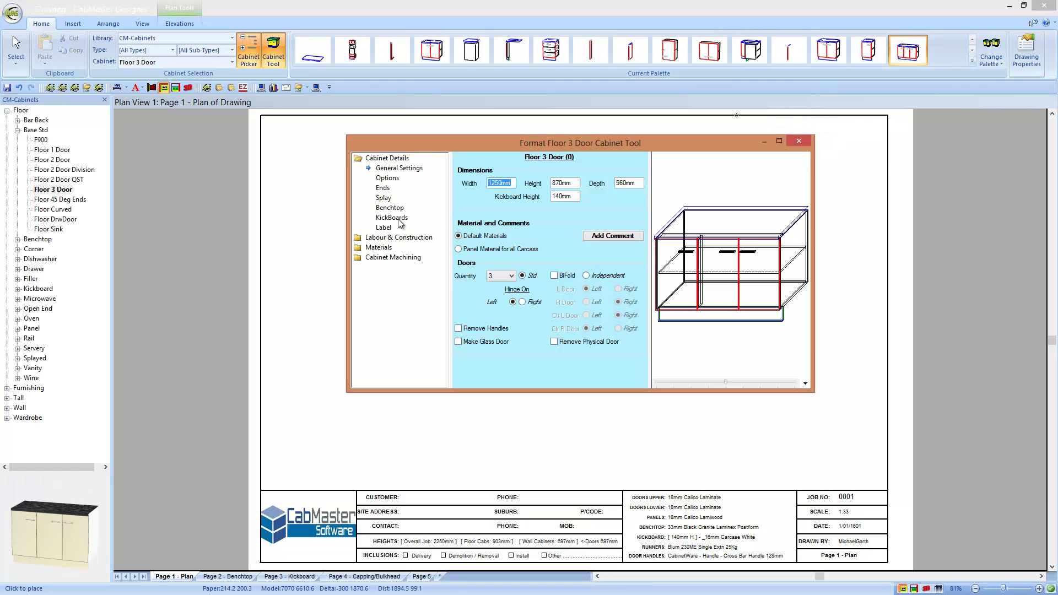
click(799, 143)
Step: Open the Floor 2 Door Division cabinet settings from the Cabinet Picker tree
click(870, 52)
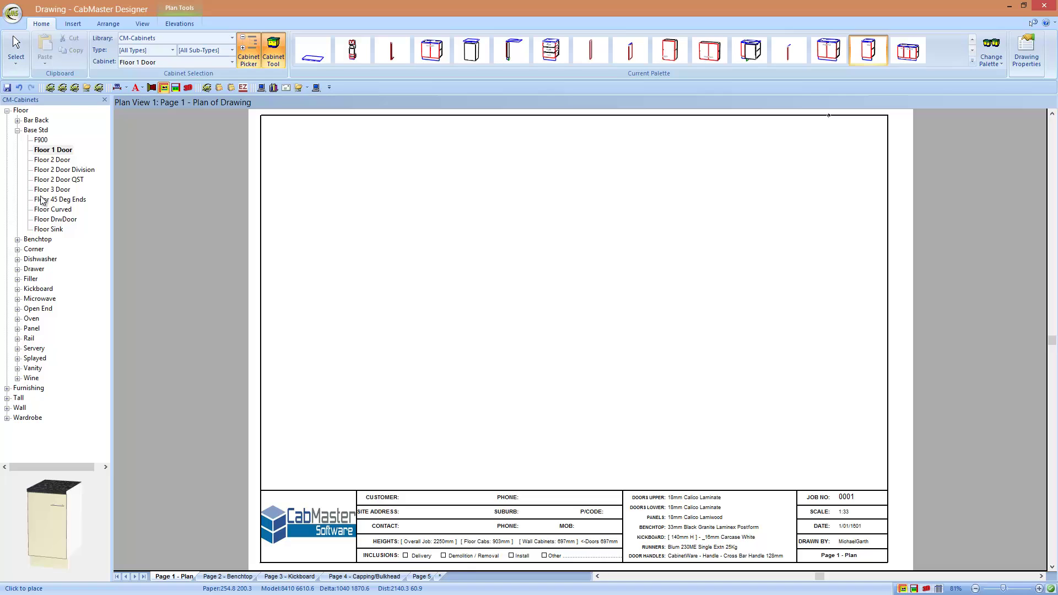
click(250, 52)
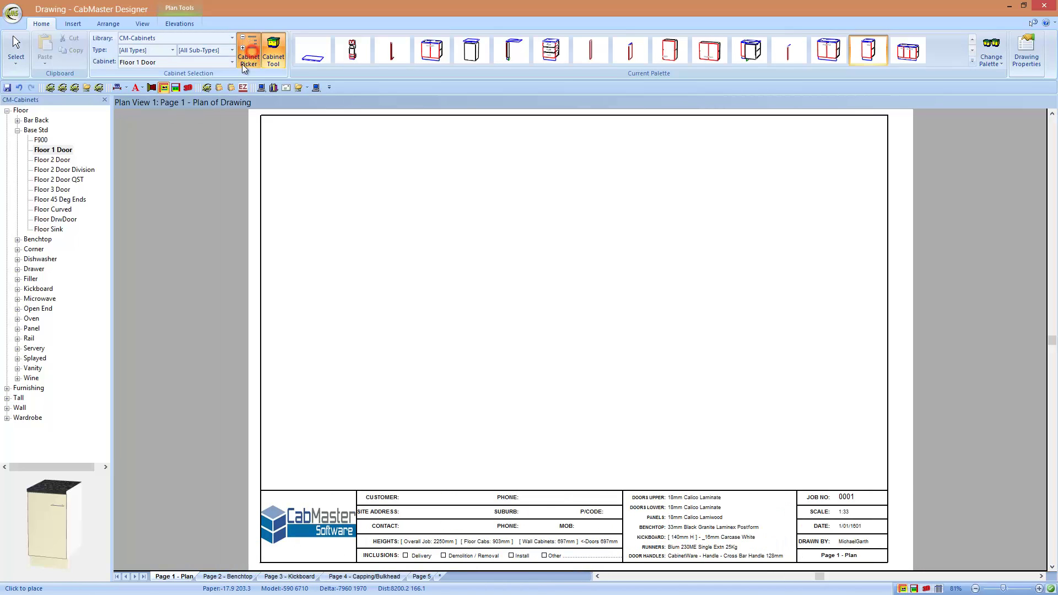
click(62, 161)
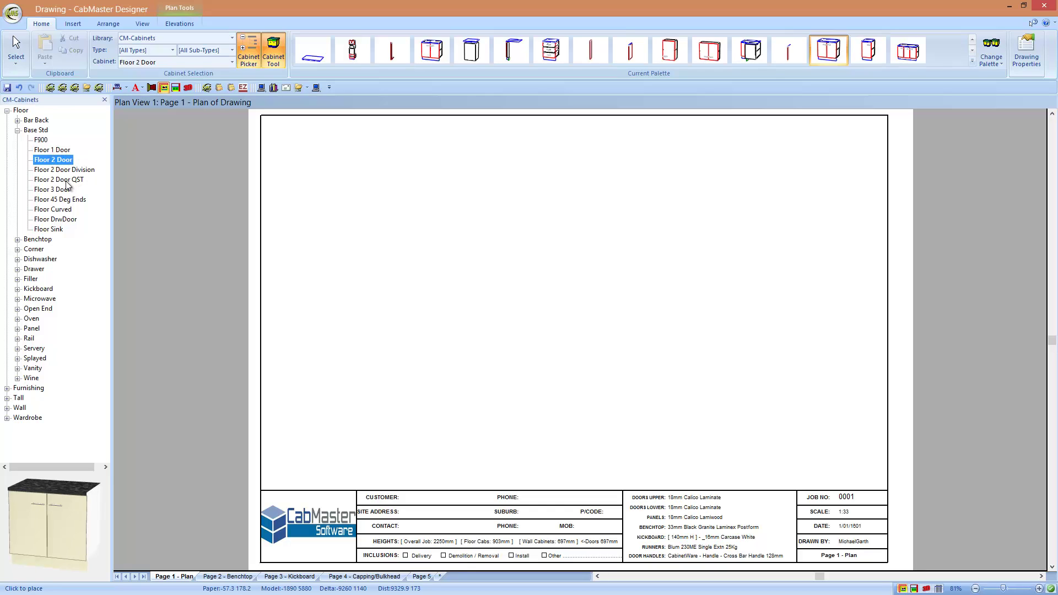
click(70, 170)
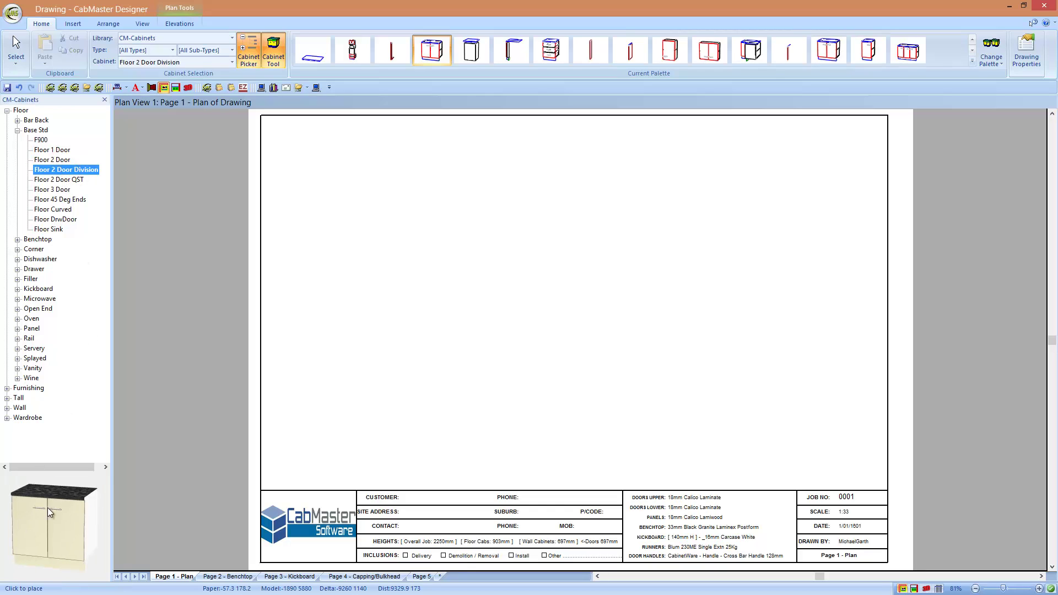
double_click(75, 169)
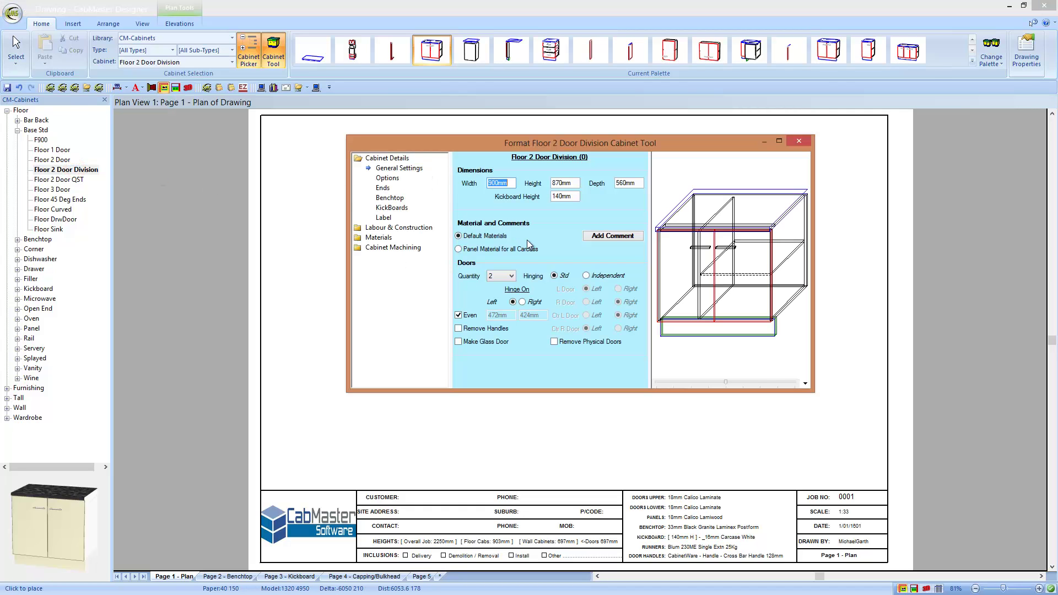
Step: Preview the Floor 2 Door's End Left panel machining in an enlarged, repositioned cabinet tool
click(53, 160)
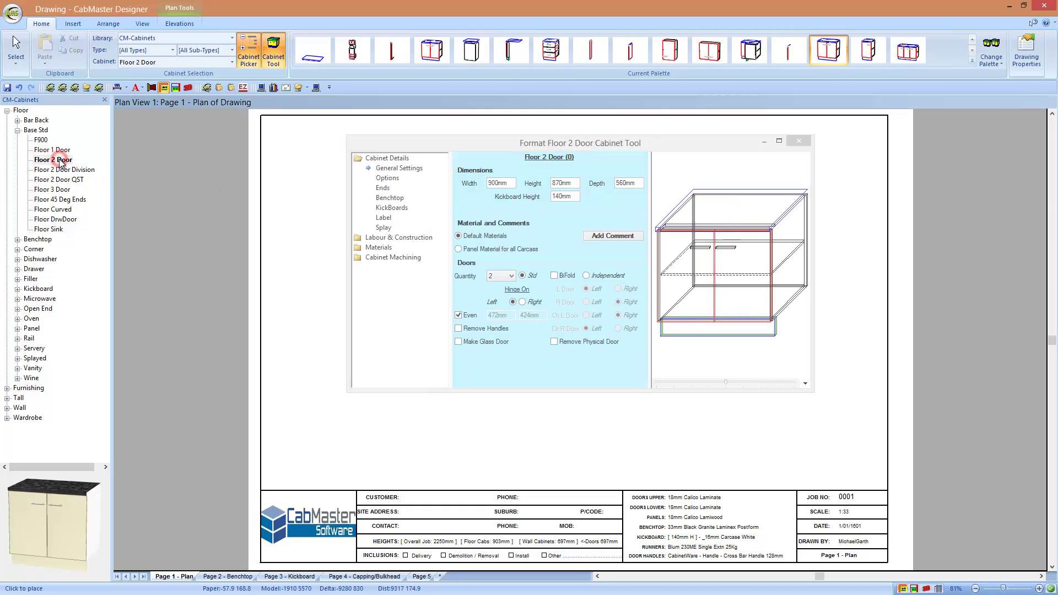
click(672, 145)
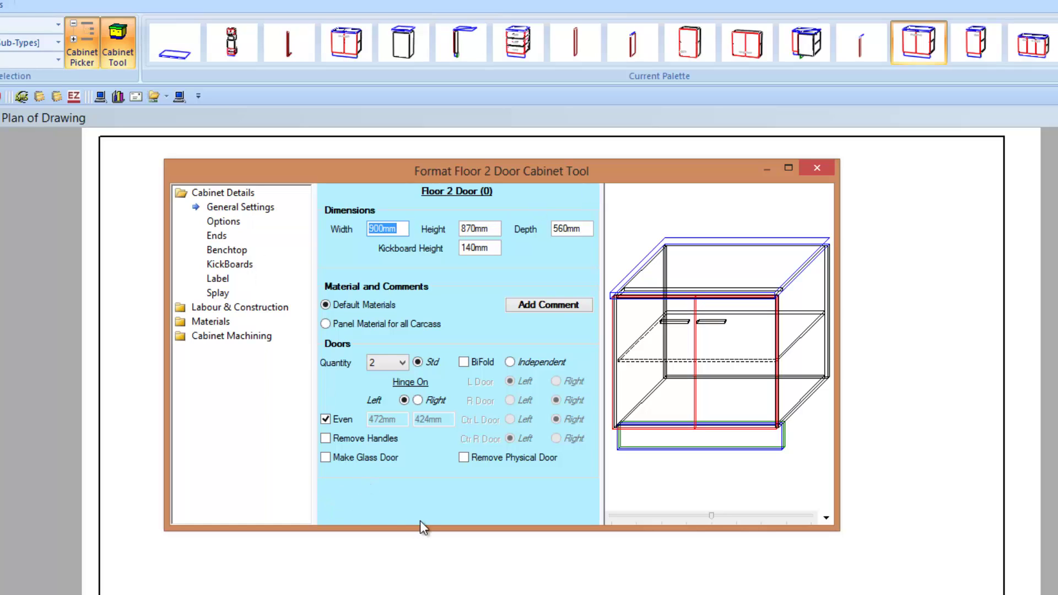
click(219, 335)
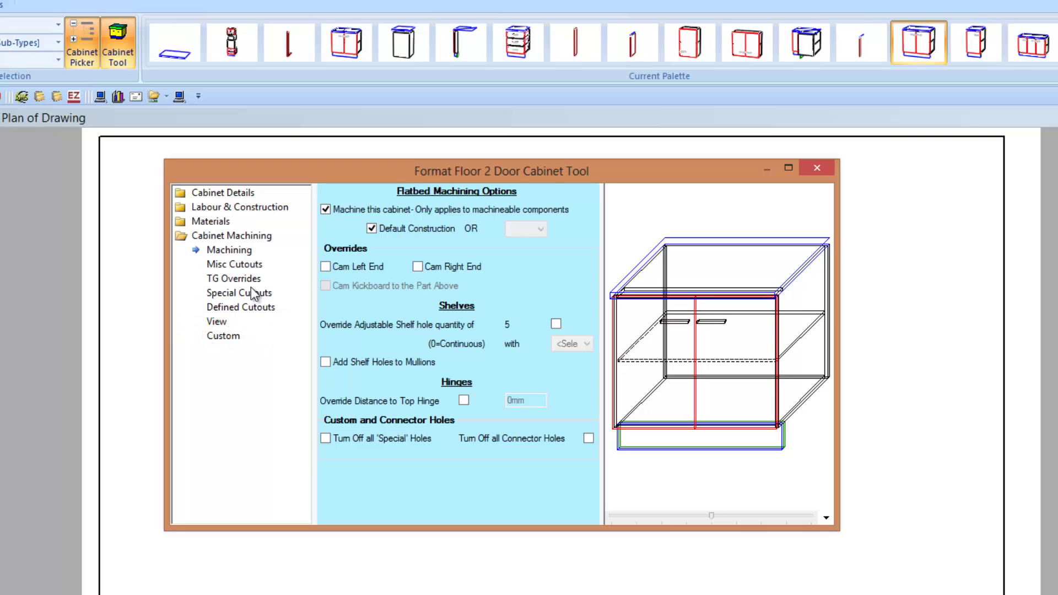
click(215, 323)
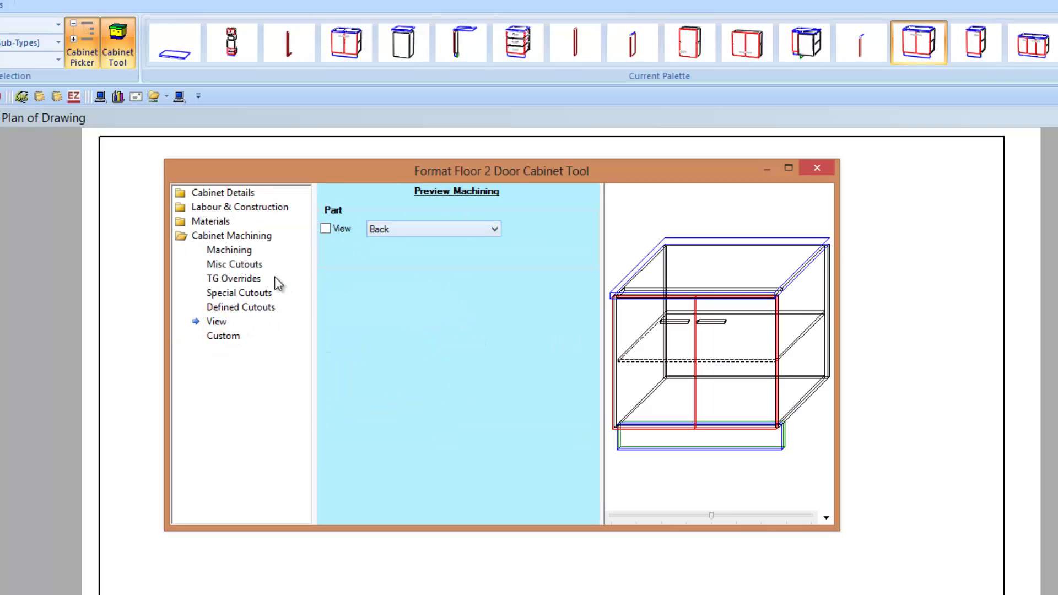
click(397, 229)
click(382, 286)
click(326, 228)
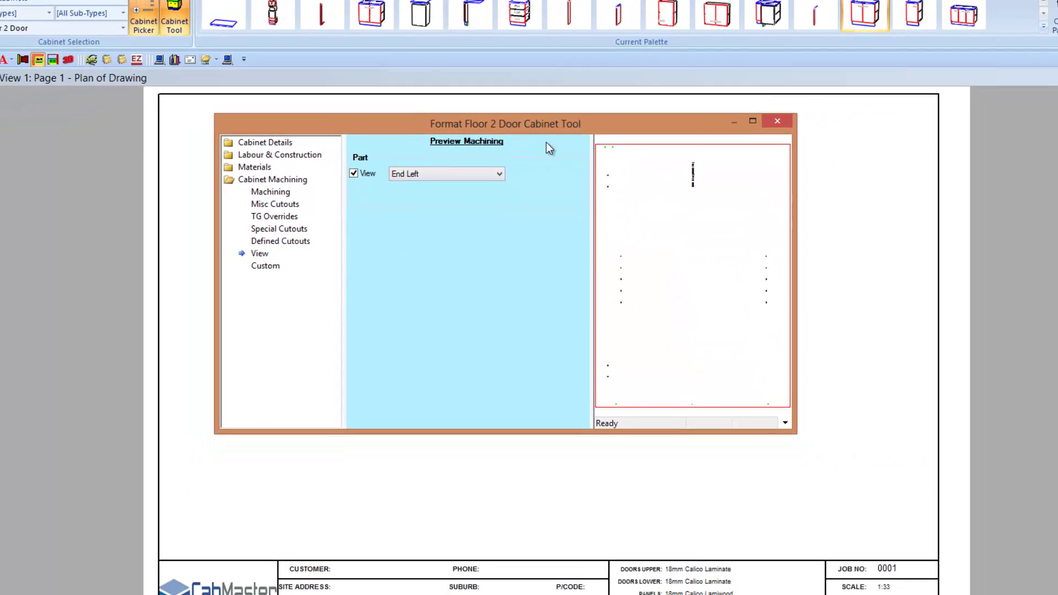
drag(552, 175, 436, 101)
drag(682, 326, 938, 554)
Step: Check the 5mm, 13mm-deep shelf hole and set Shelves Quantity to 2
click(590, 260)
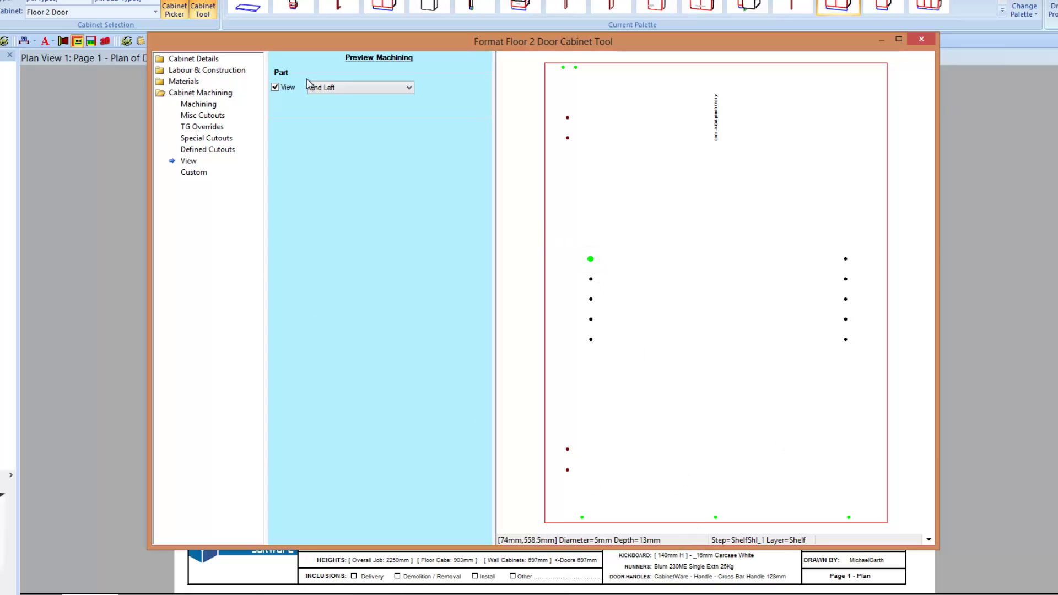
click(193, 59)
click(195, 82)
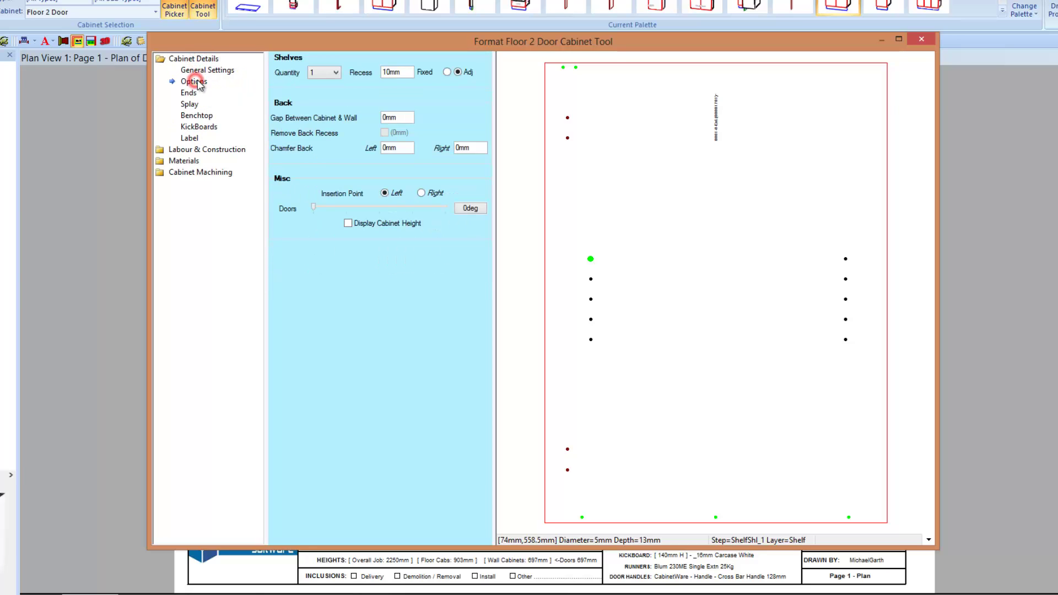
click(325, 72)
click(323, 92)
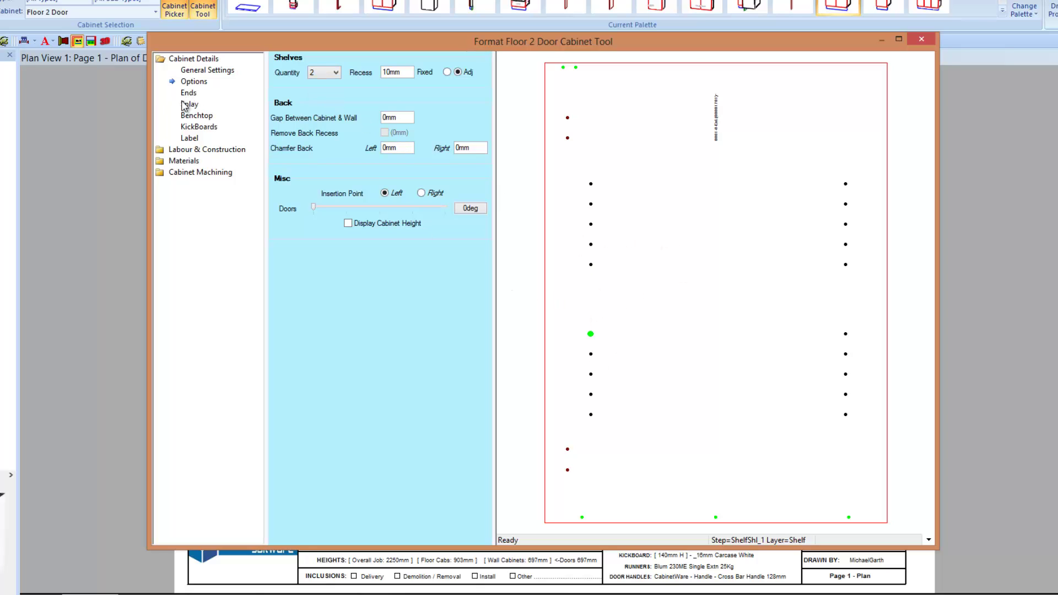
Step: Review the 3D machining view and Labour & Construction settings, then close the cabinet tool
click(200, 172)
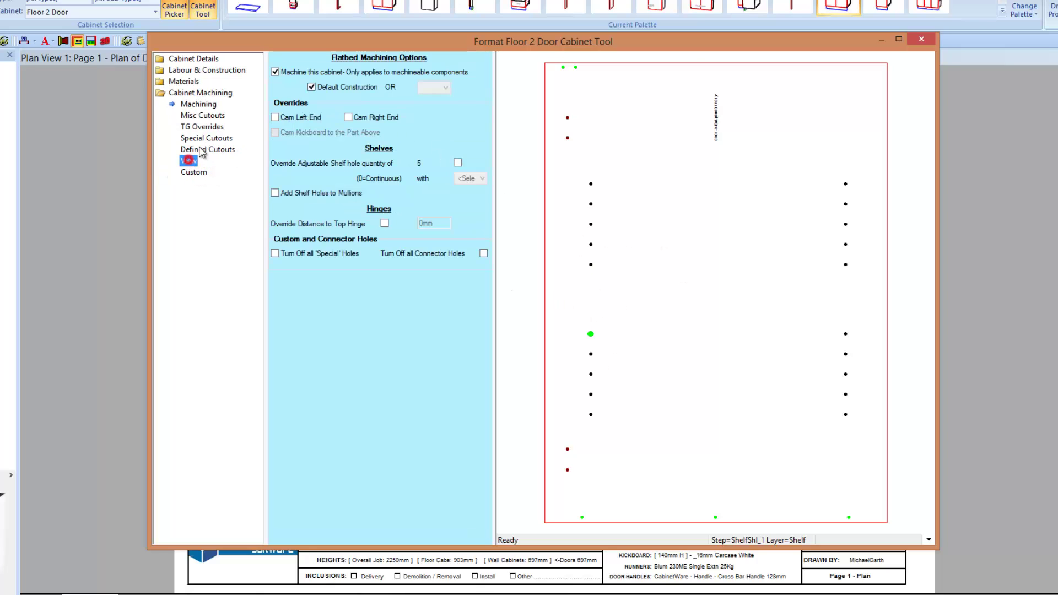
click(188, 161)
click(275, 86)
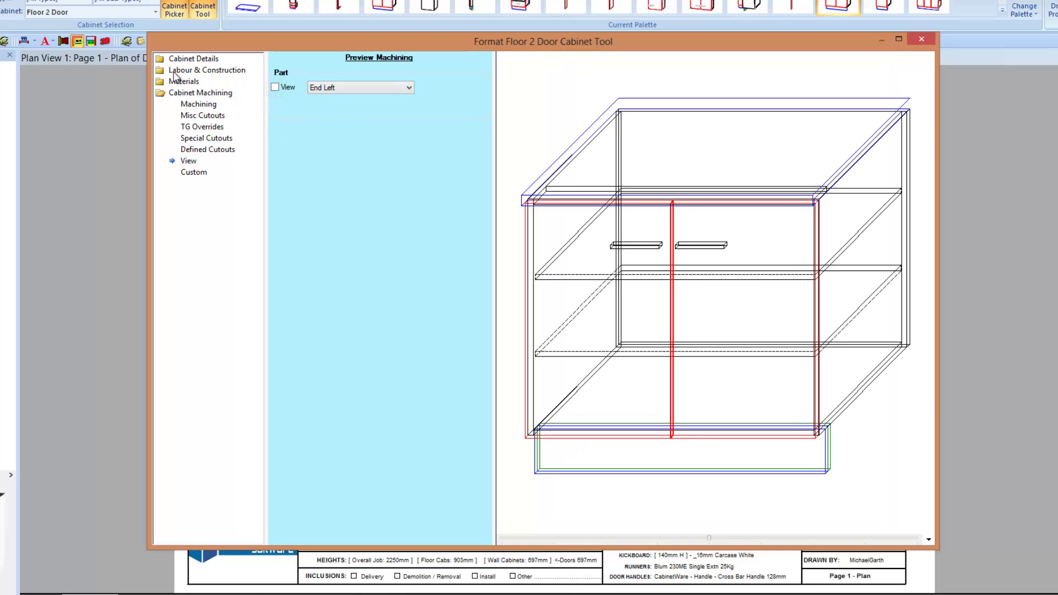
click(199, 71)
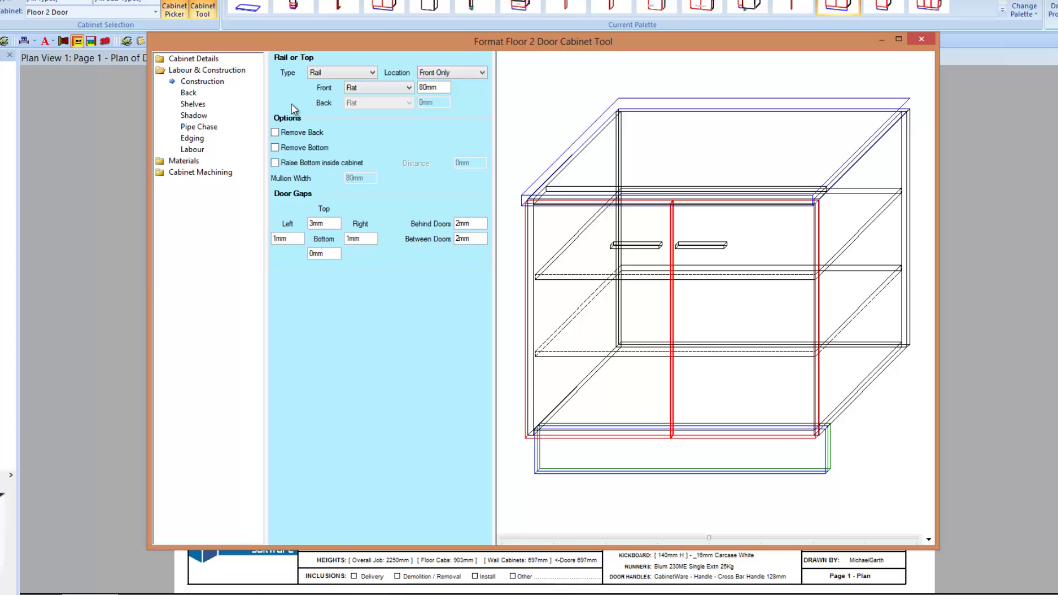
click(925, 37)
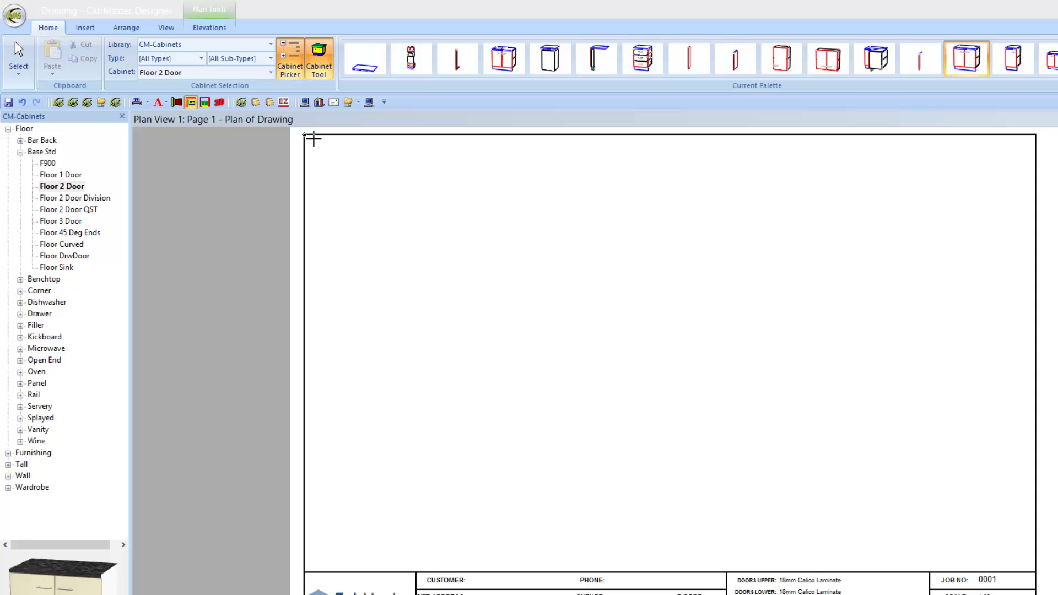
Step: Draw an L-shaped wall from the lower left up to a corner and right
key(Escape)
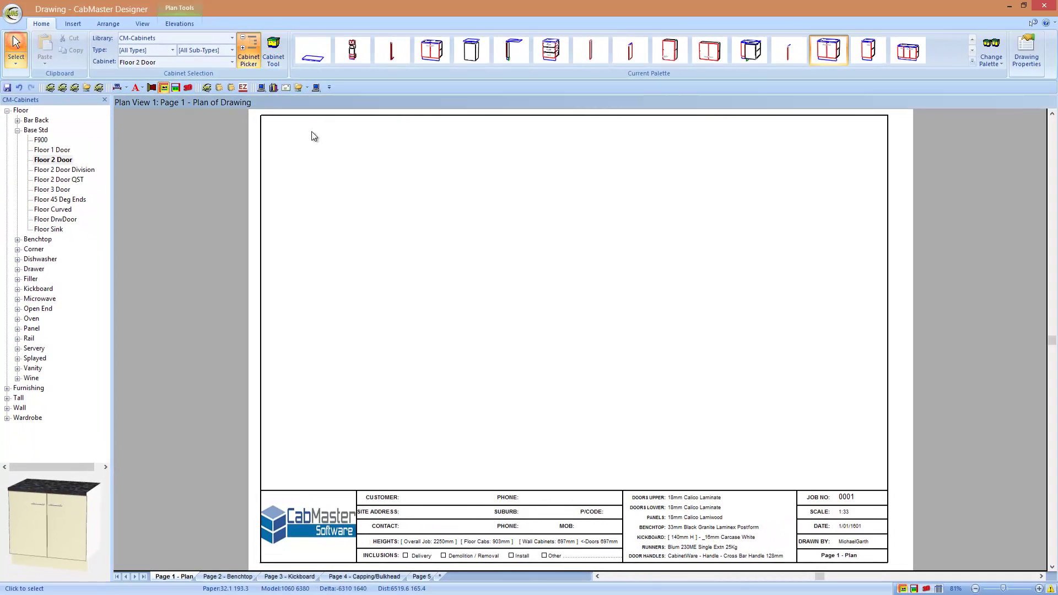
click(151, 87)
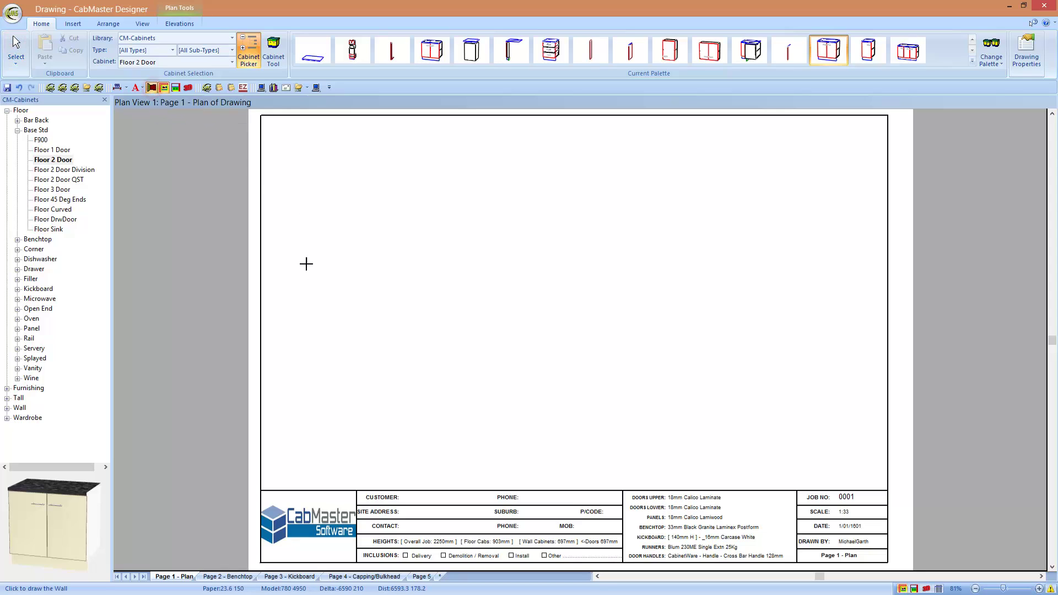
click(381, 355)
click(380, 201)
click(579, 203)
Step: Place two Floor 2 Door cabinets side by side along the top wall from the corner
click(53, 160)
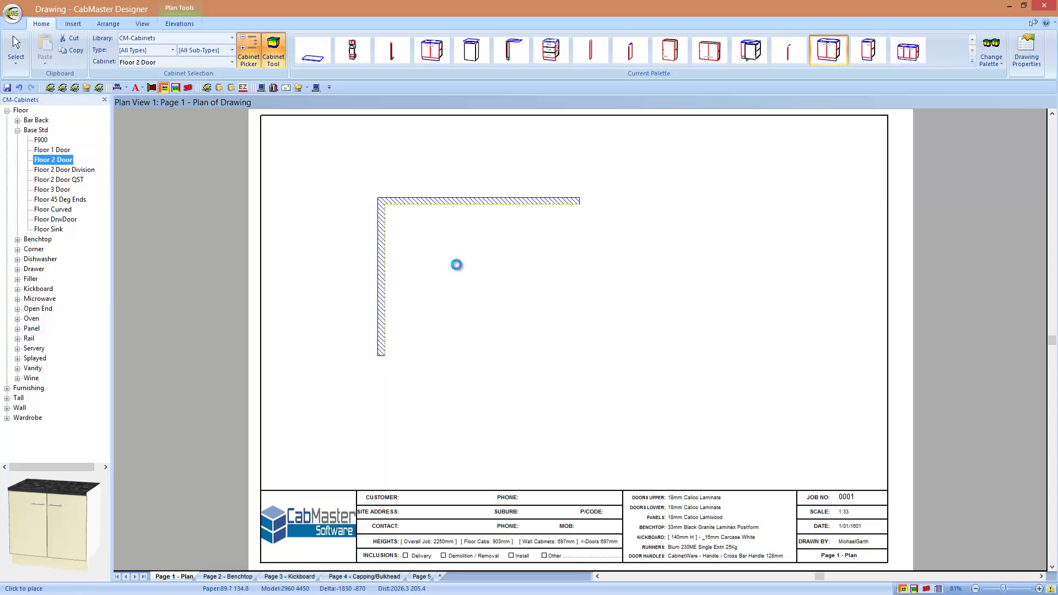
click(385, 206)
click(485, 221)
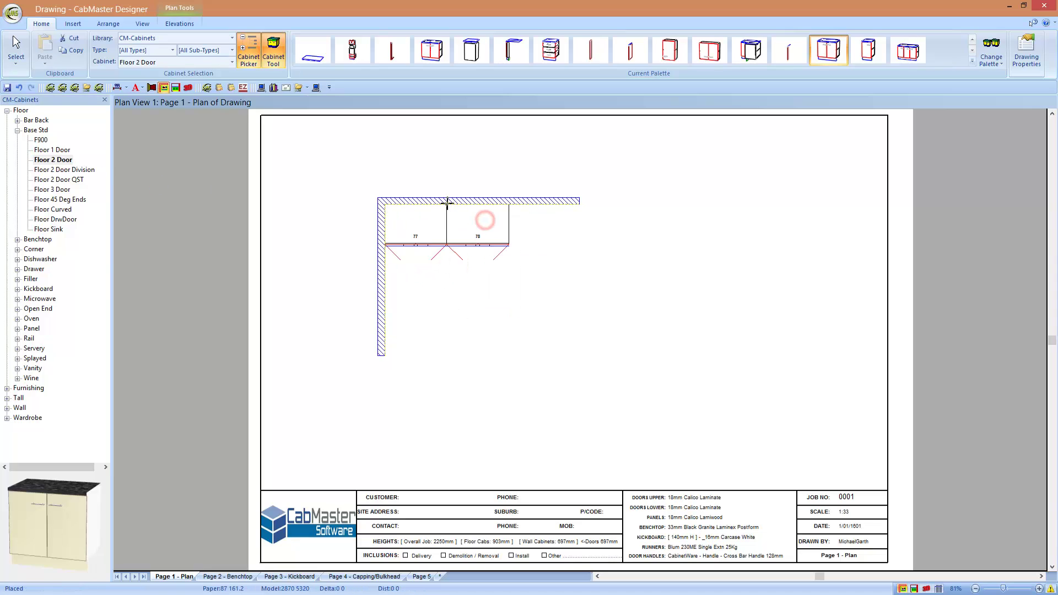
click(188, 87)
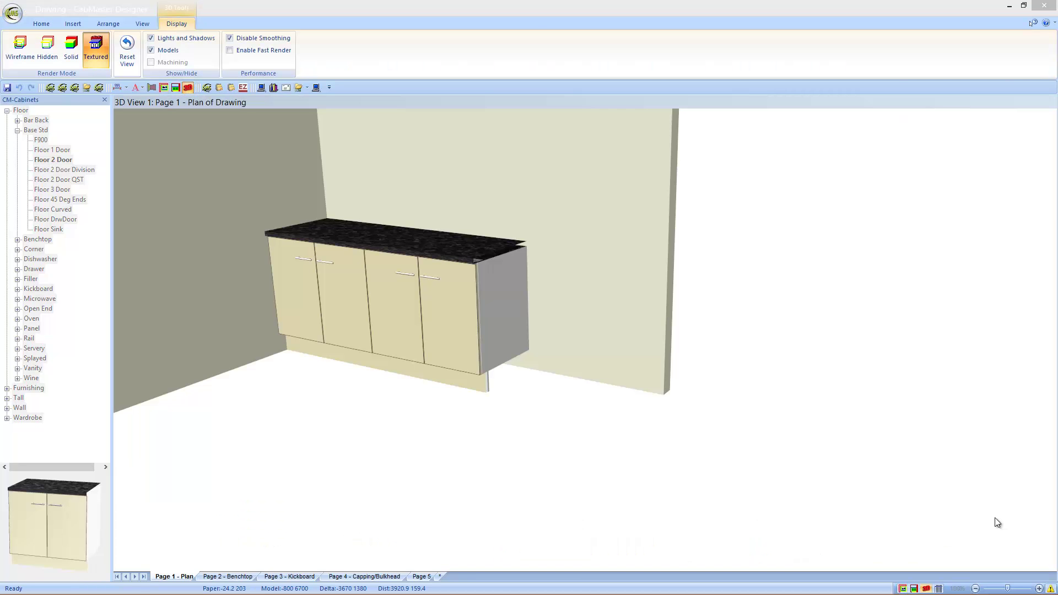
scroll(451, 289, down, 5)
drag(449, 288, 558, 343)
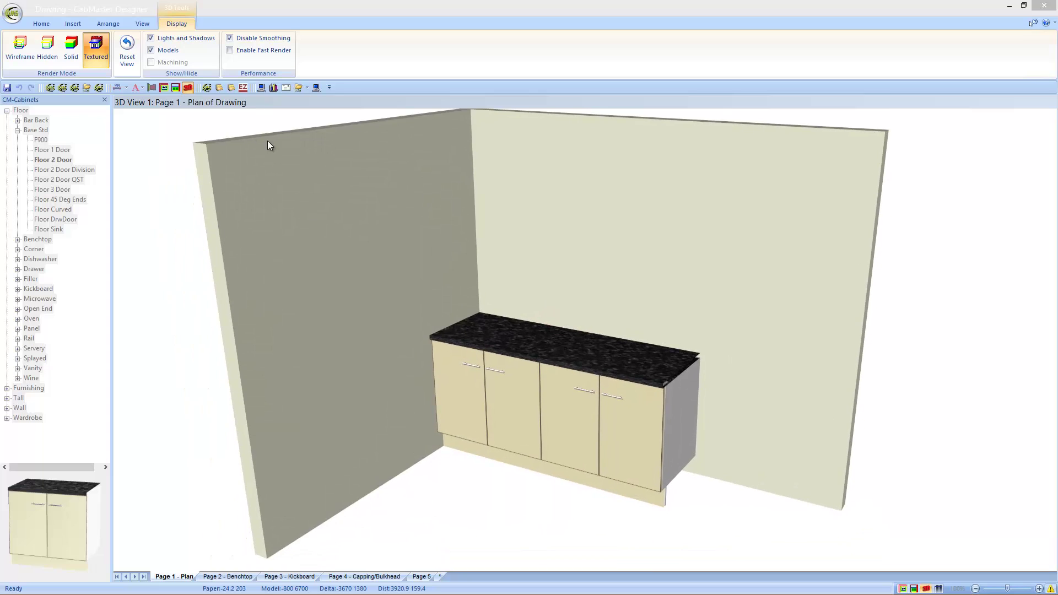
click(19, 47)
click(57, 51)
click(96, 48)
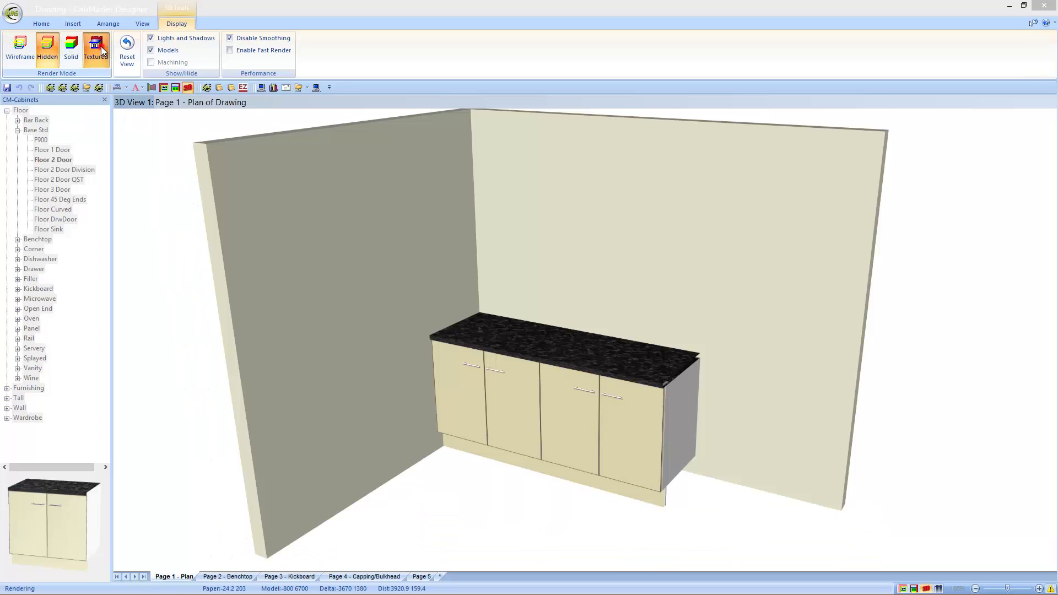
click(165, 90)
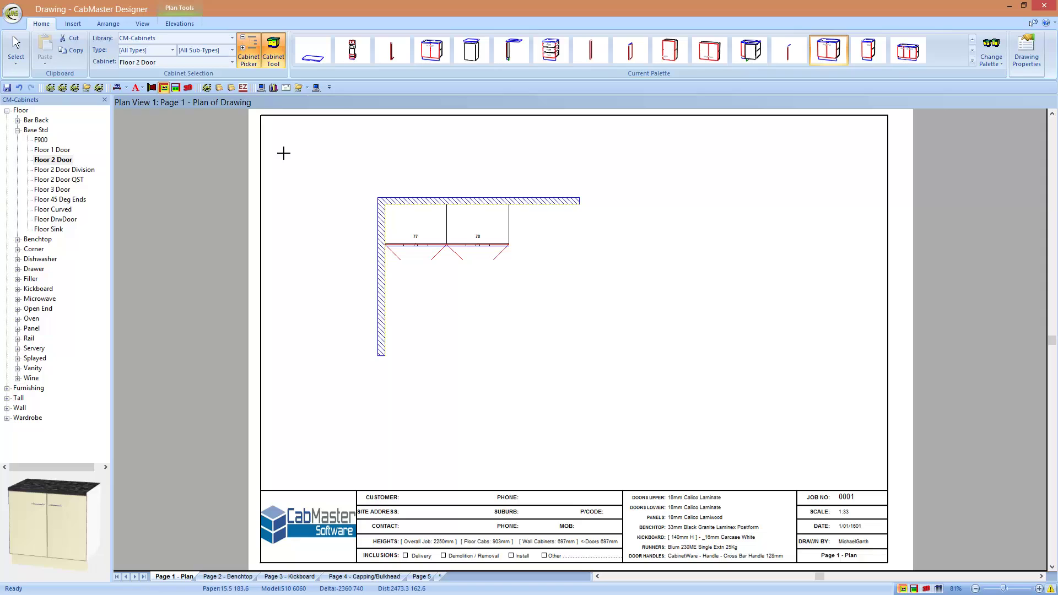
Step: End the Cabinet Tool with Esc so Select is active again
key(Escape)
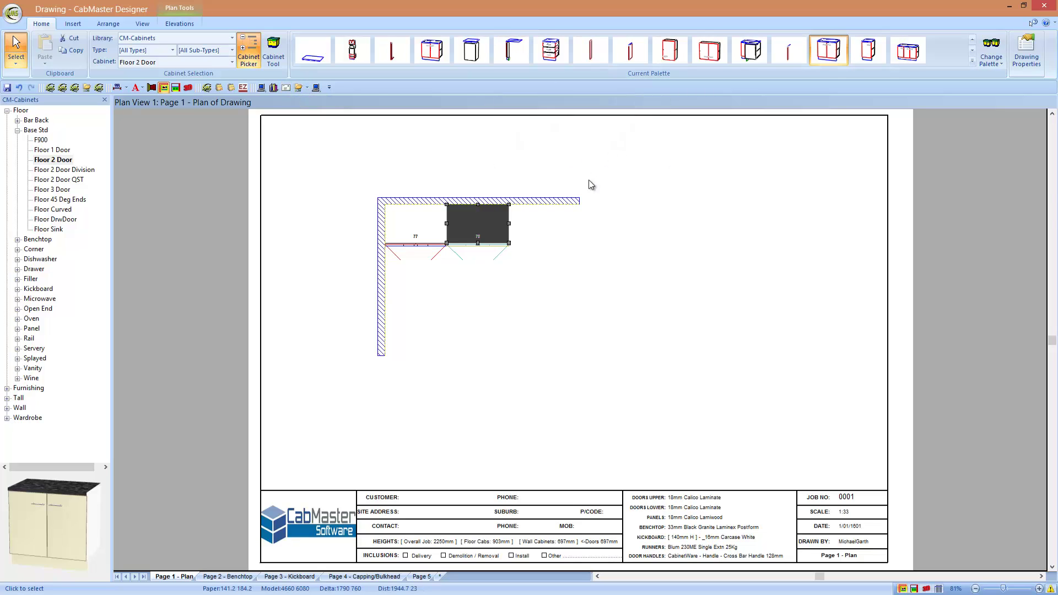
Step: Open an enlarged Drawing Properties dialog showing the Hardware > Drawers Metal Standard runner properties
click(1029, 50)
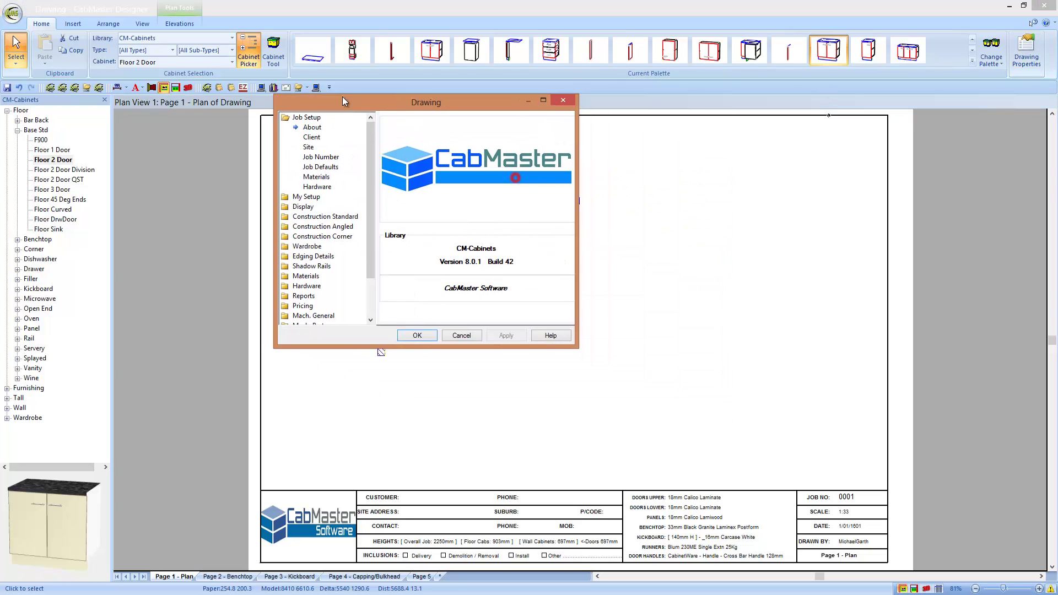
mouse_move(549, 337)
mouse_down()
mouse_move(621, 427)
mouse_move(665, 512)
mouse_up()
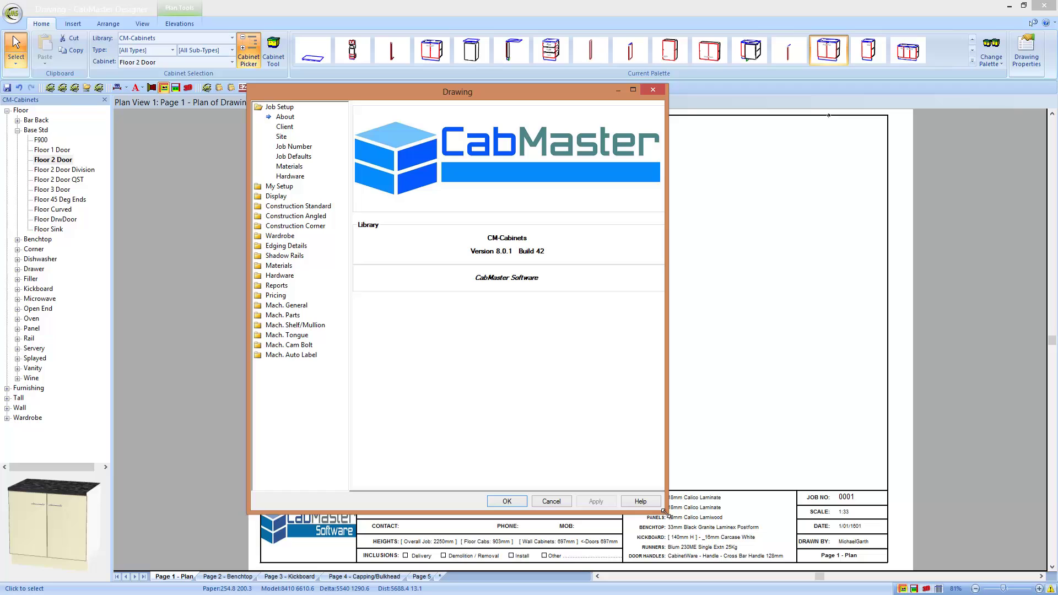
click(281, 276)
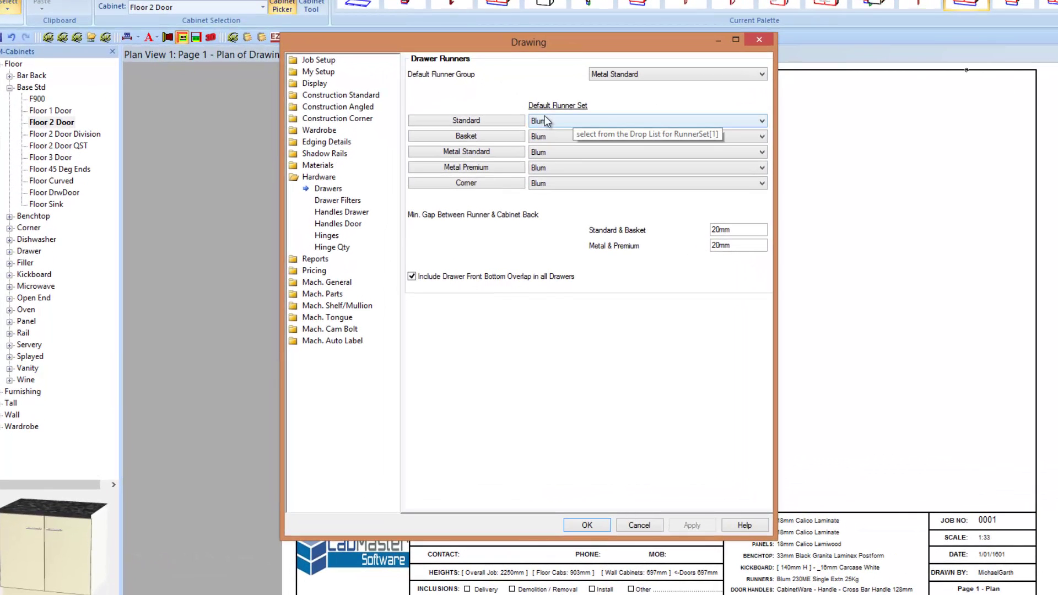
click(501, 152)
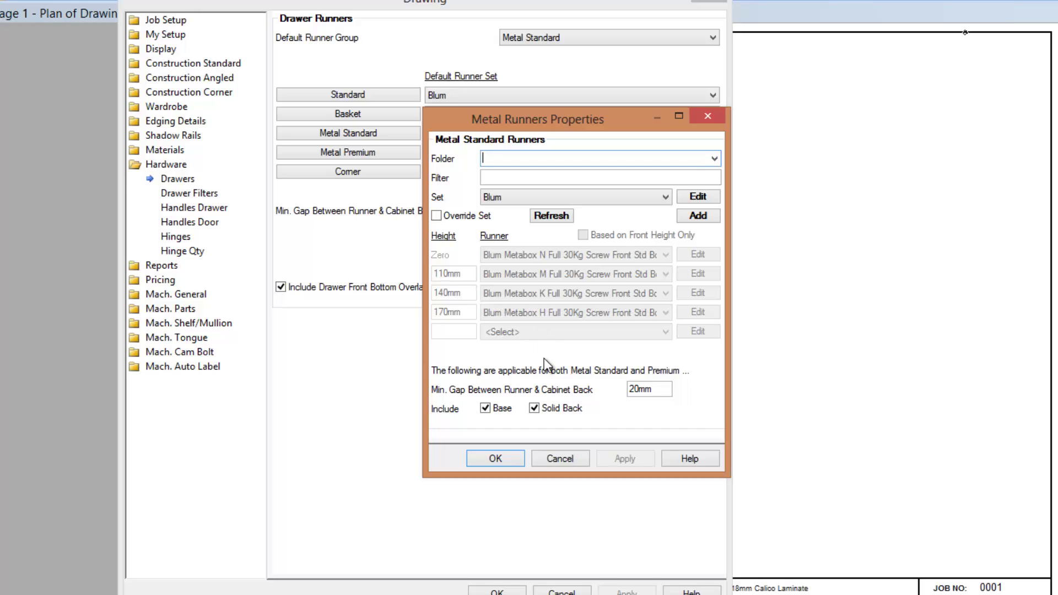
Step: Close Metal Runners Properties and review the Hinges settings, keeping hinge set Pack1
click(505, 458)
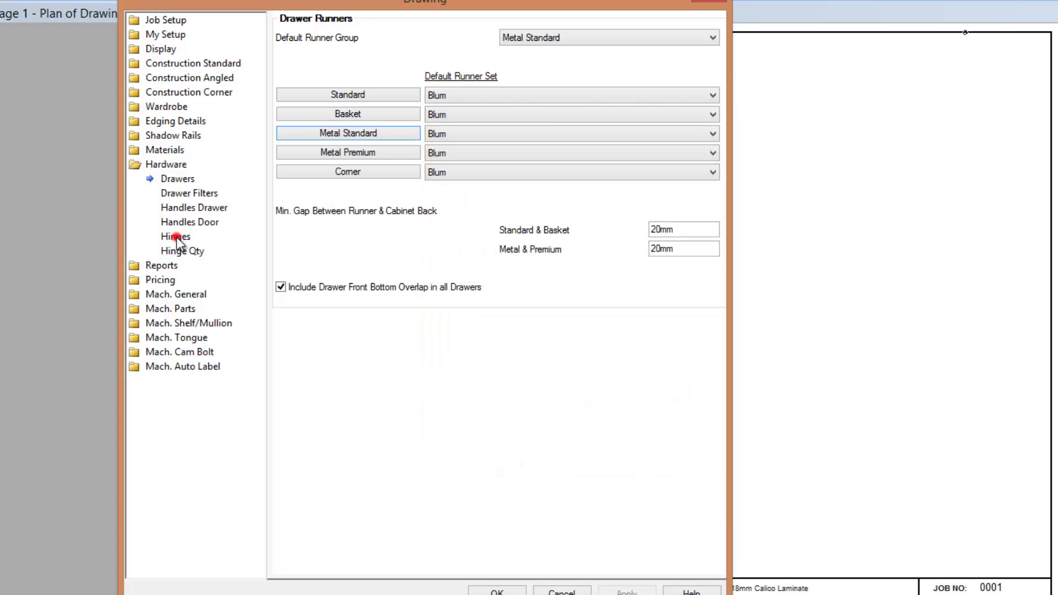
click(175, 237)
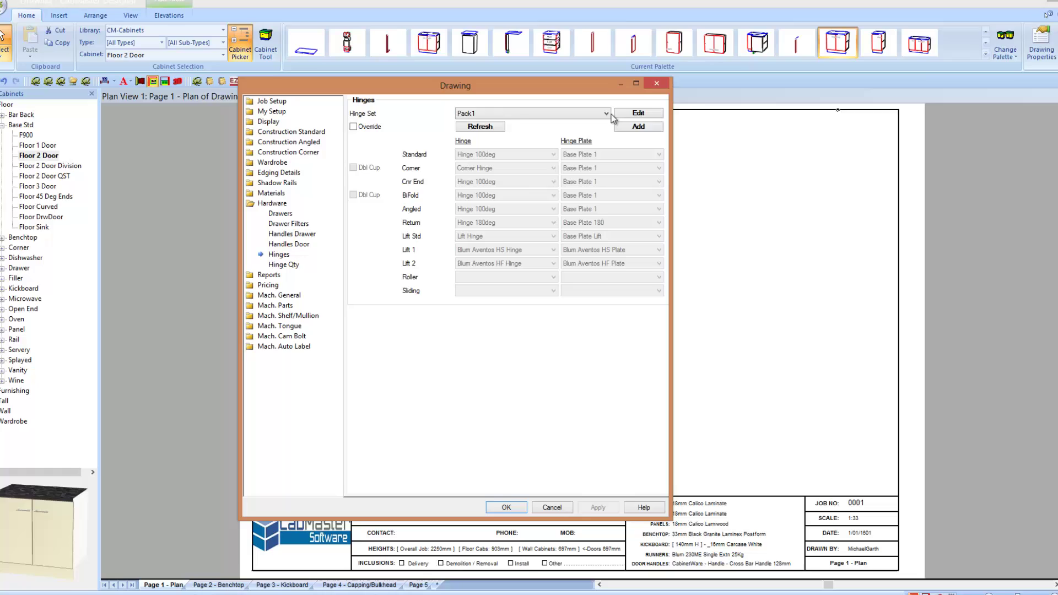
click(638, 37)
click(605, 119)
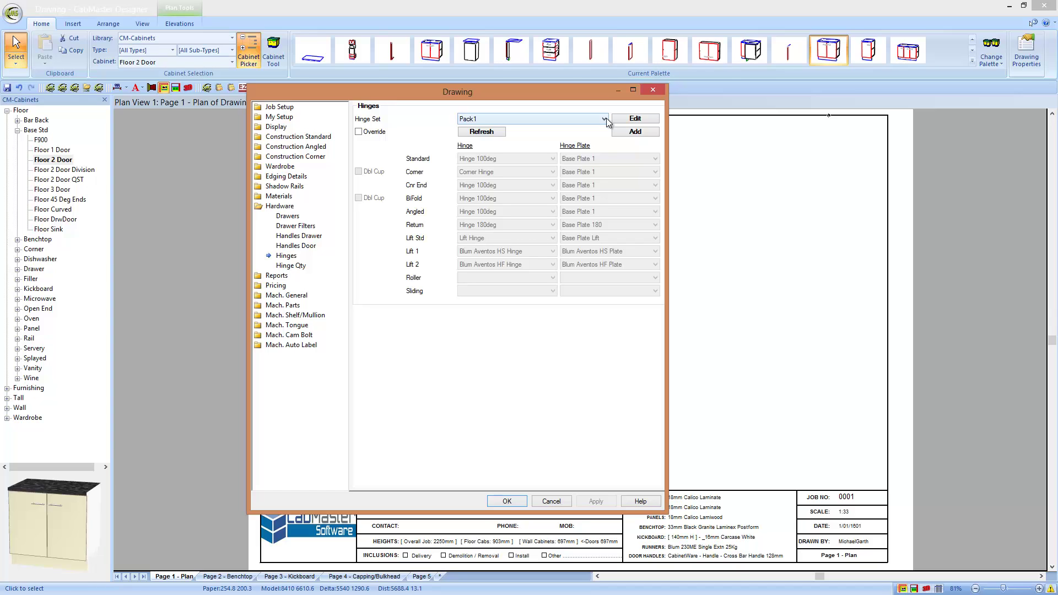
Step: Show the Pricing Settings page in the Drawing dialog
click(279, 285)
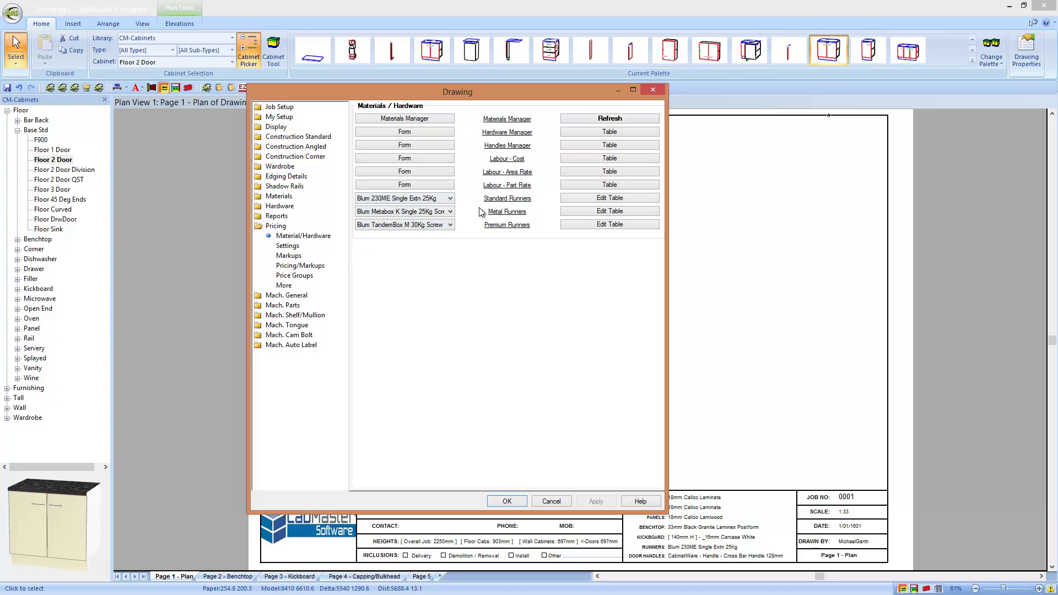
click(287, 247)
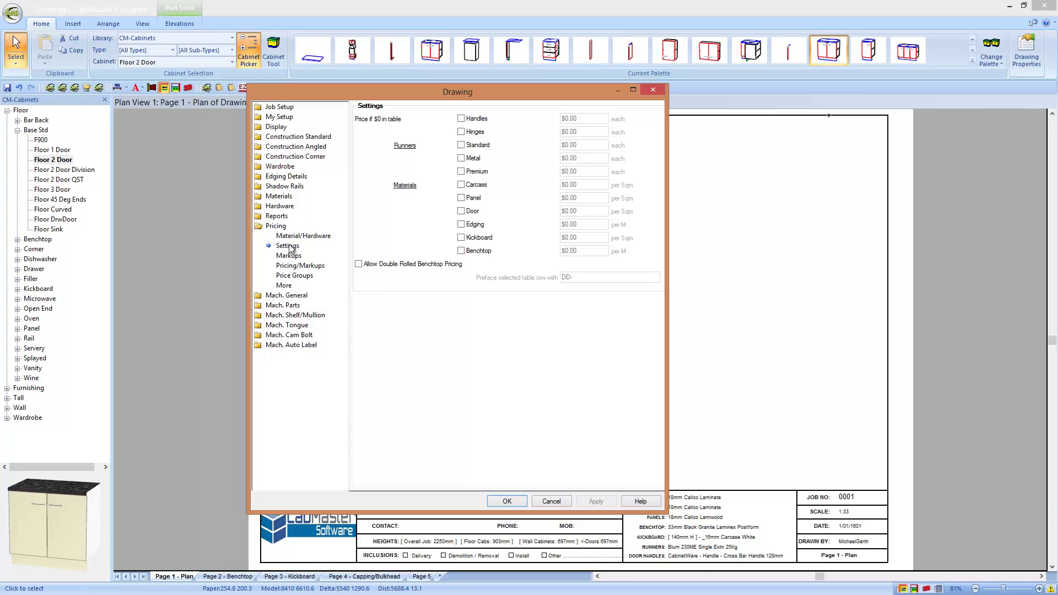
Step: Enable the Metal runner fallback price at $25.00 and close the Drawing dialog with OK
click(461, 159)
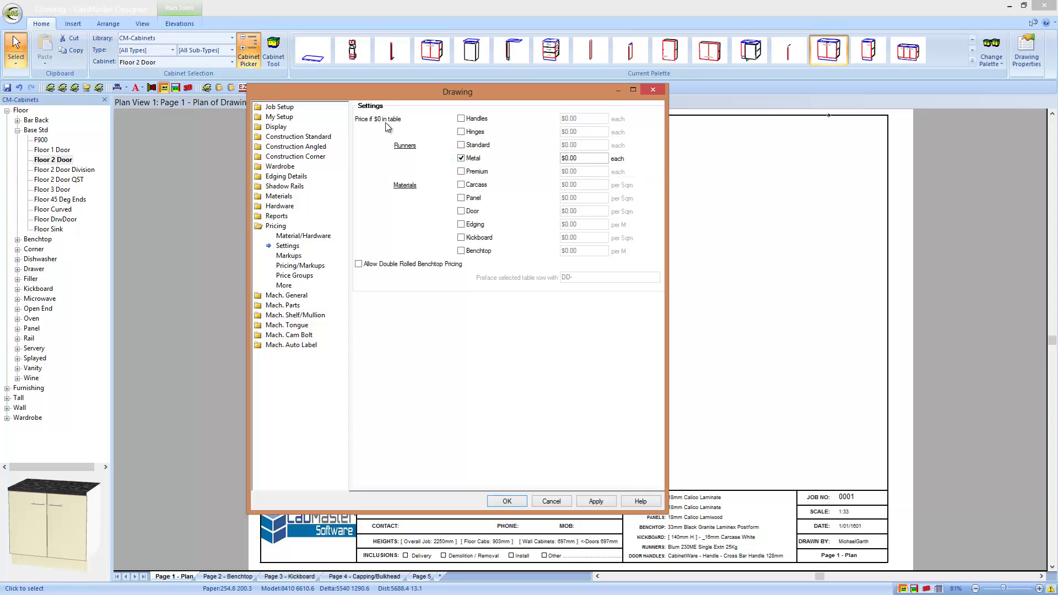
click(567, 158)
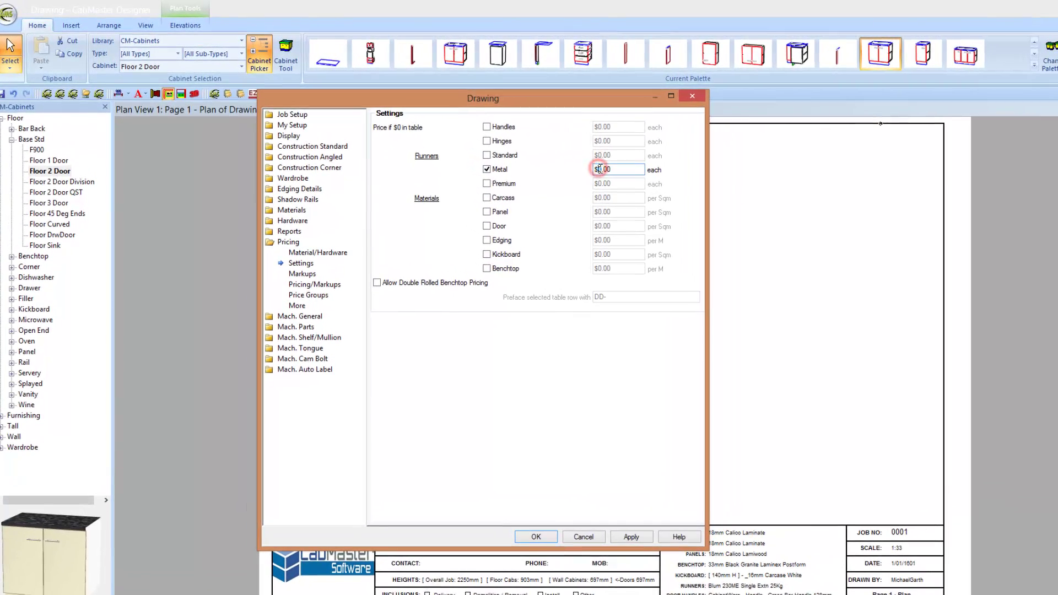
text(25)
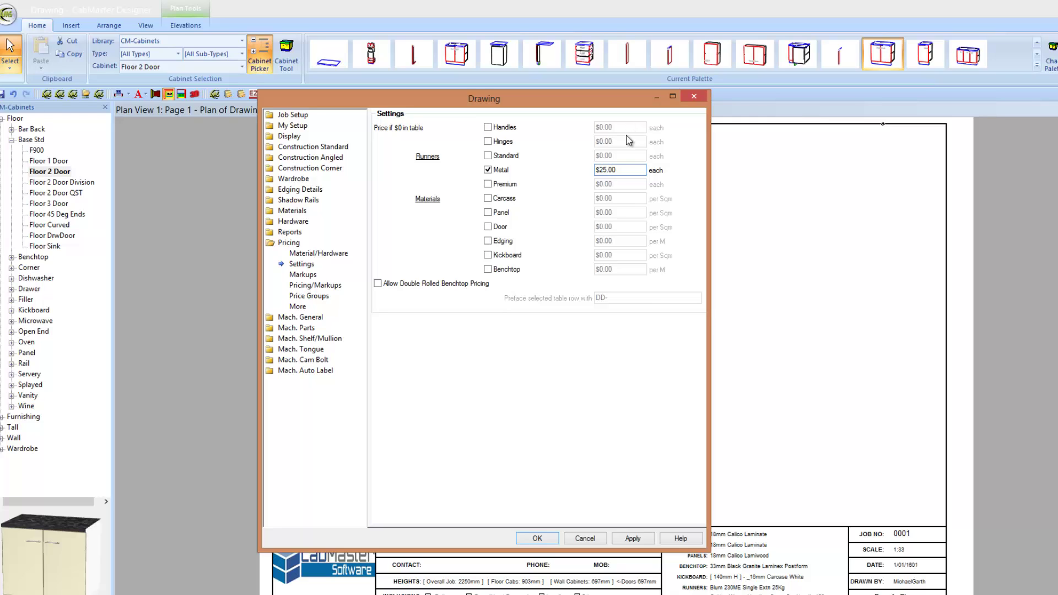
click(536, 536)
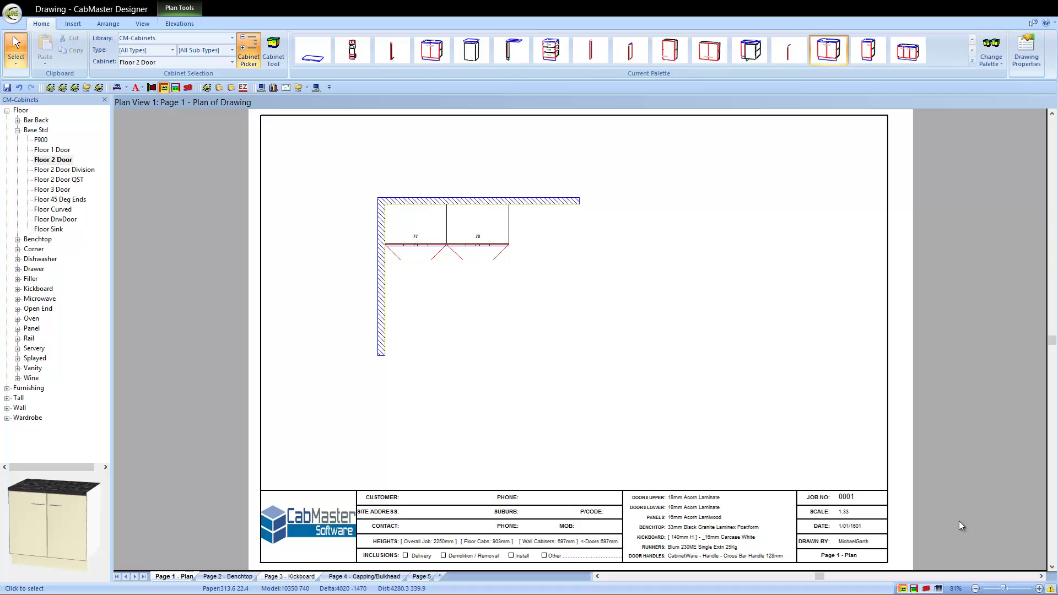
Step: Place the 3000 mm square Floor item from CM-Accessories into the L-shaped wall's corner
click(244, 49)
click(150, 74)
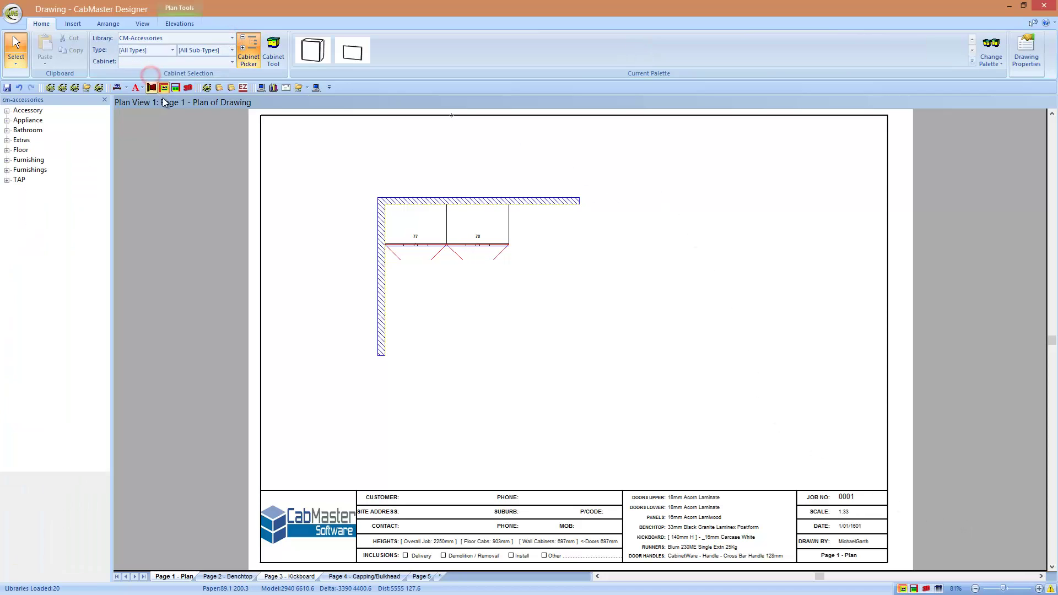
click(232, 62)
scroll(203, 168, down, 4)
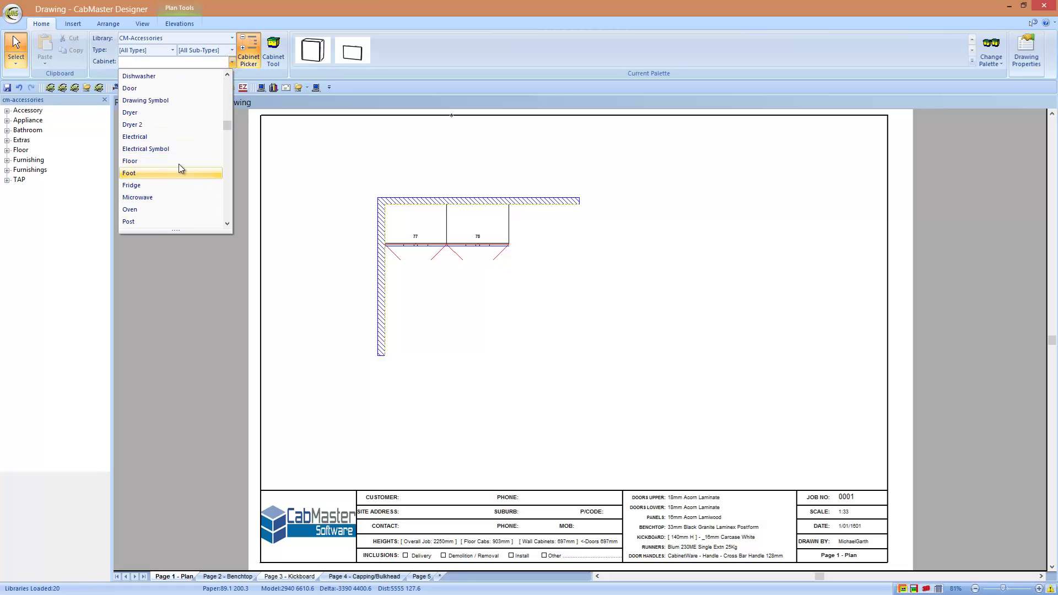
click(142, 160)
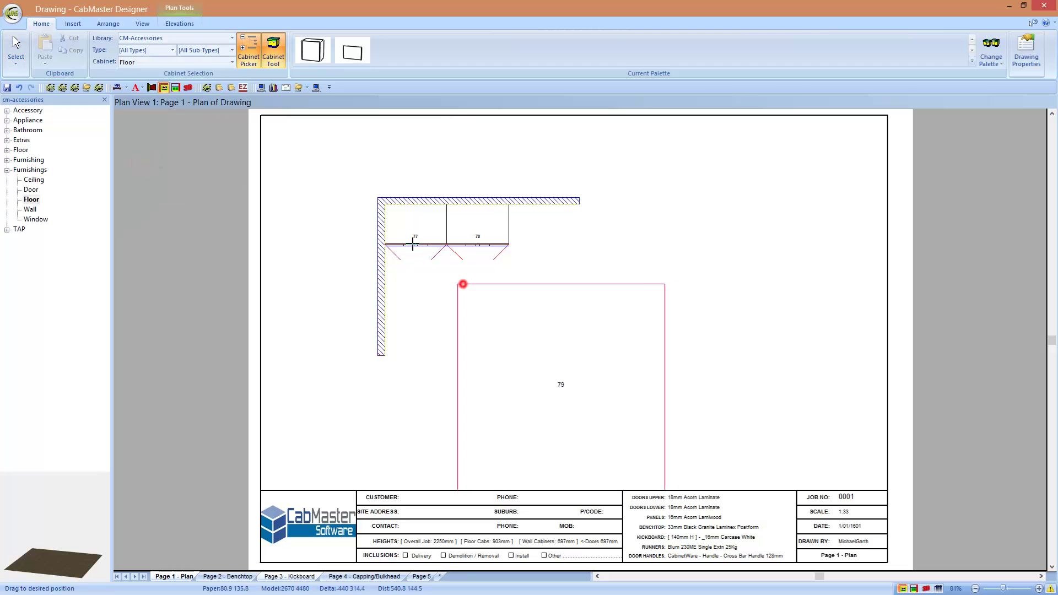
click(383, 203)
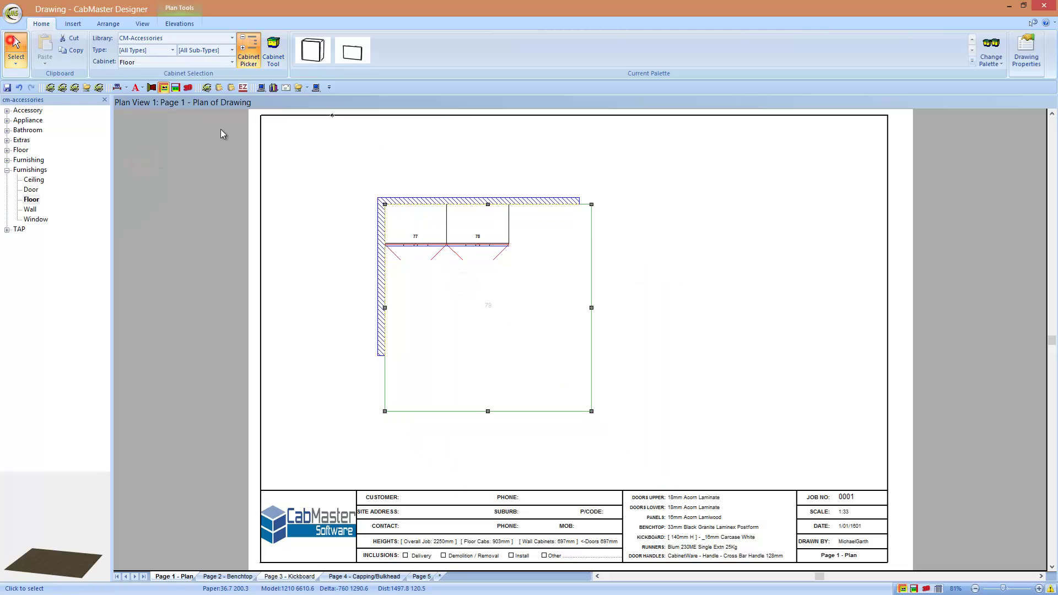
Step: Check floor item 79's format settings, then close them and deselect the floor
double_click(507, 312)
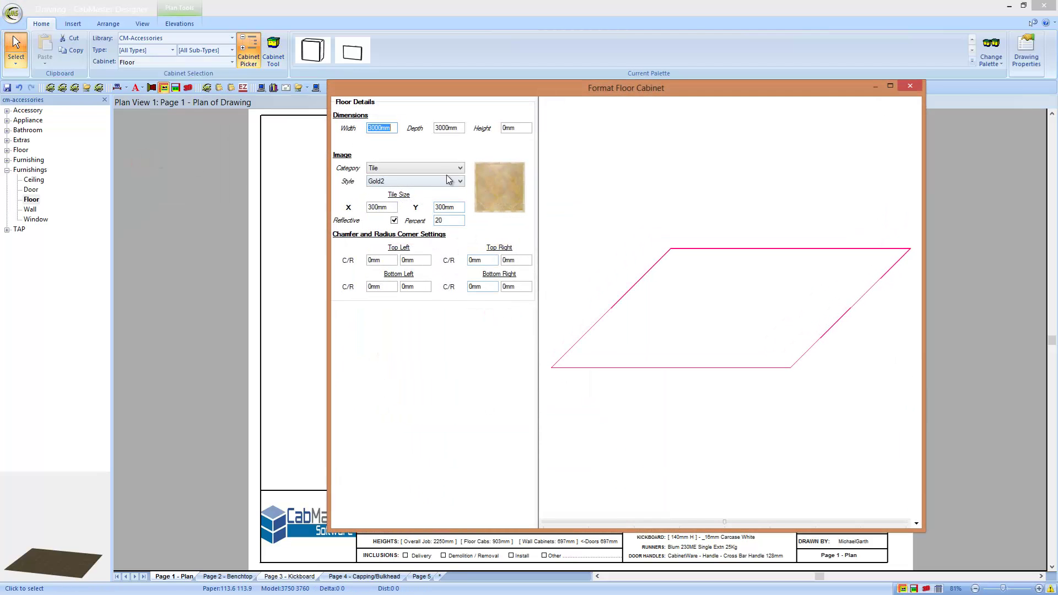
click(910, 86)
click(678, 222)
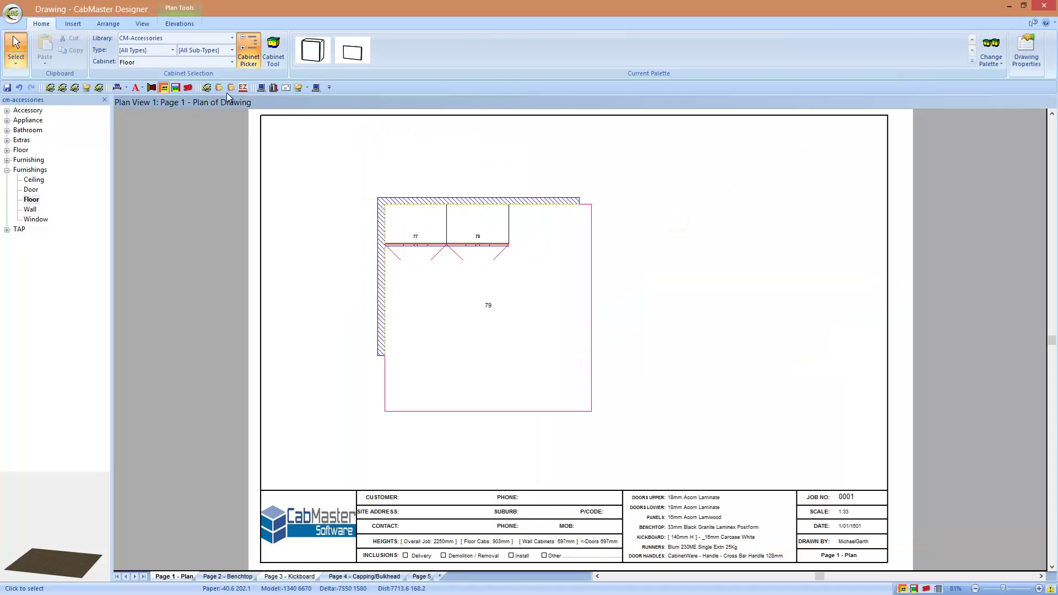
Step: Save the 3D export as Drawing.pdf on the Desktop and dismiss the success message
click(207, 88)
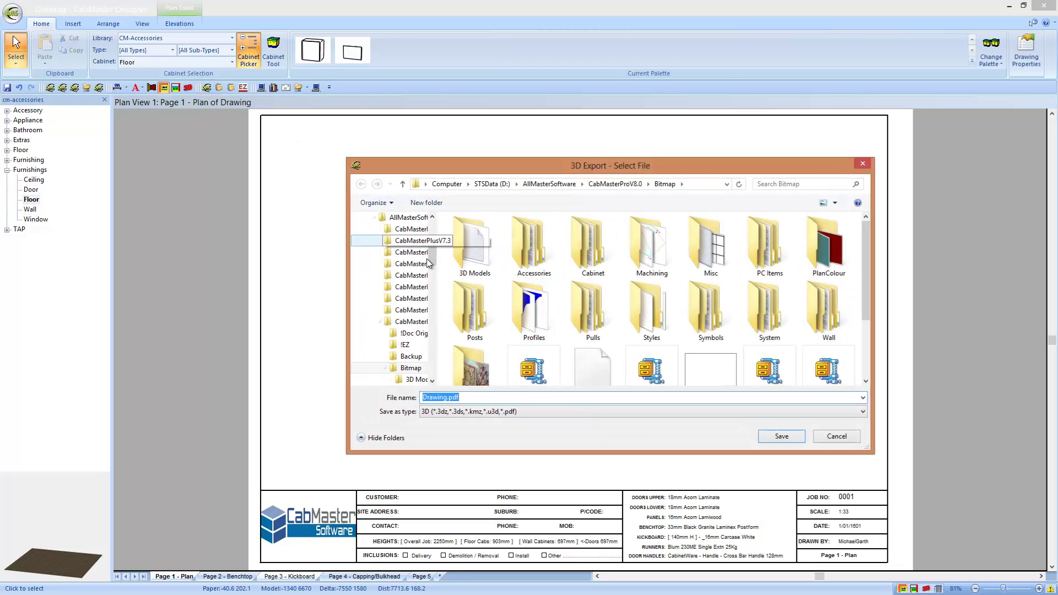
scroll(435, 267, up, 5)
click(384, 303)
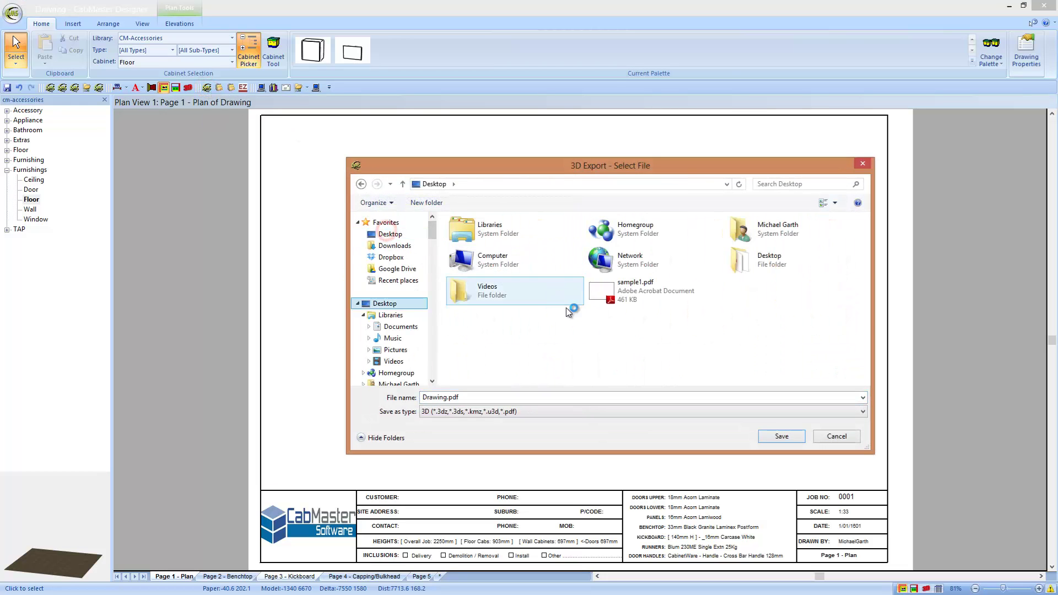
click(784, 437)
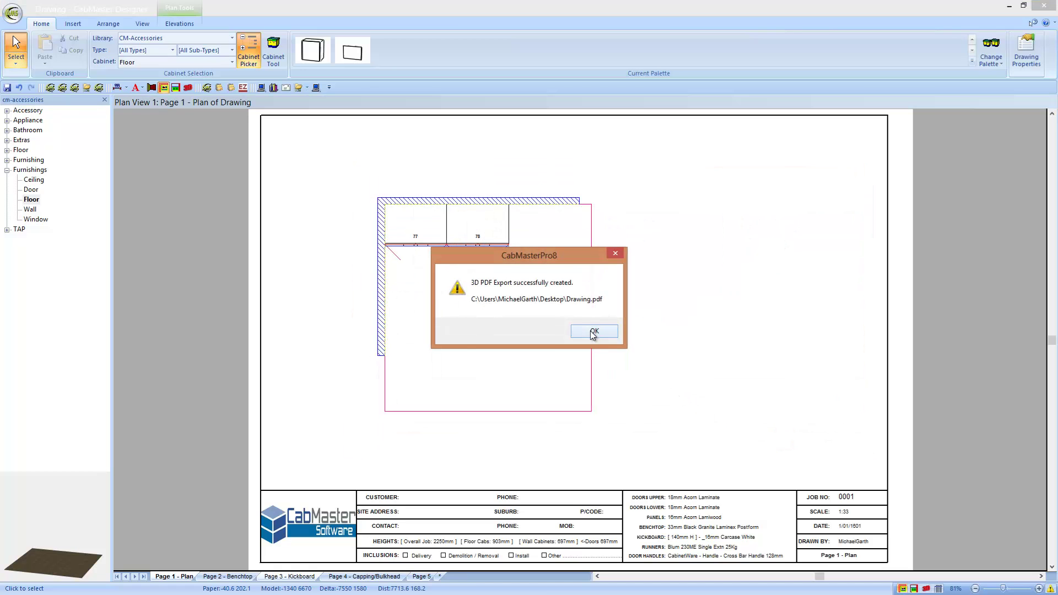
click(594, 332)
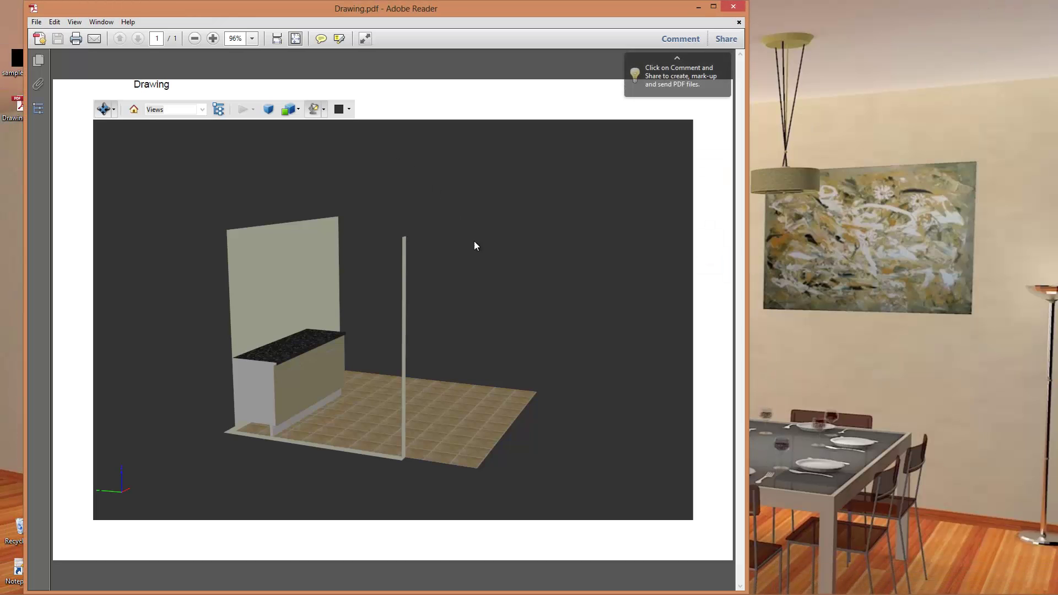
Step: Orbit the 3D kitchen and set its background colour to white
drag(478, 247, 264, 314)
click(349, 109)
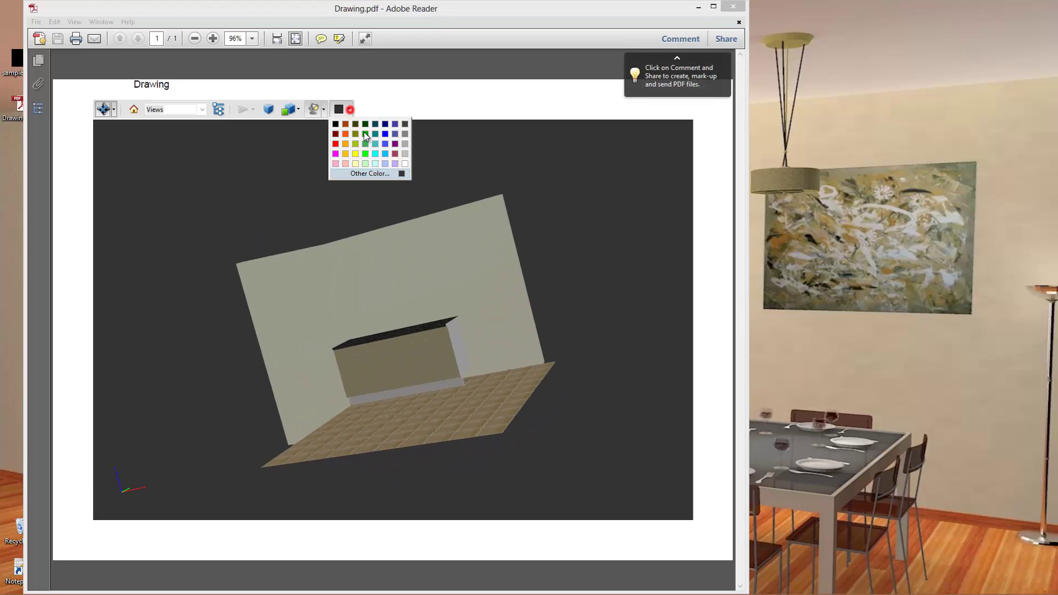
click(405, 163)
Step: Apply CAD Optimized Lights and rotate the model upright to face the cabinet
drag(396, 270, 392, 268)
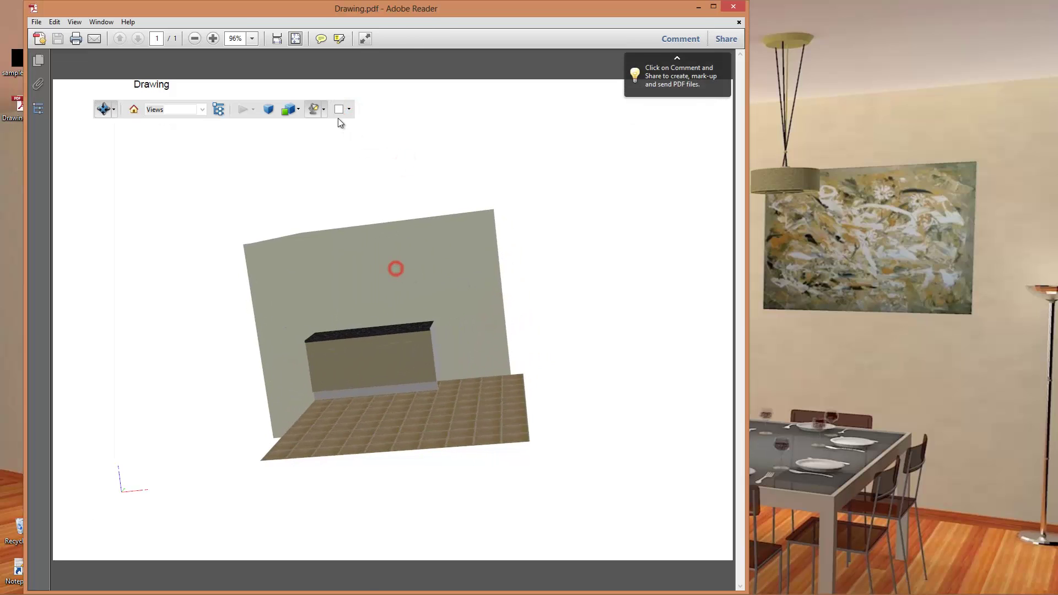
click(324, 110)
click(335, 250)
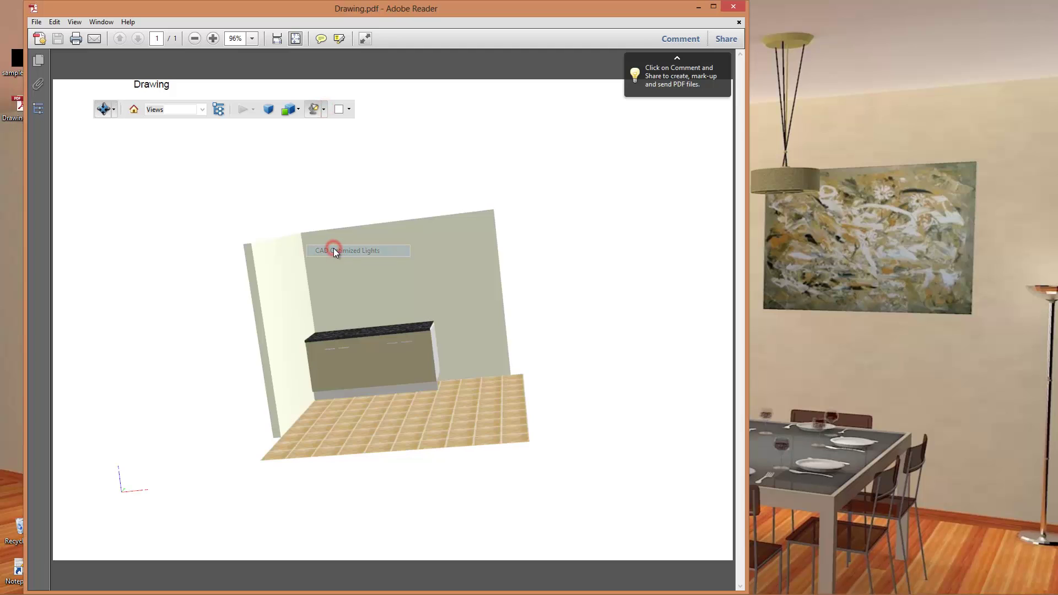
drag(411, 273, 407, 321)
scroll(400, 292, up, 5)
scroll(394, 265, down, 5)
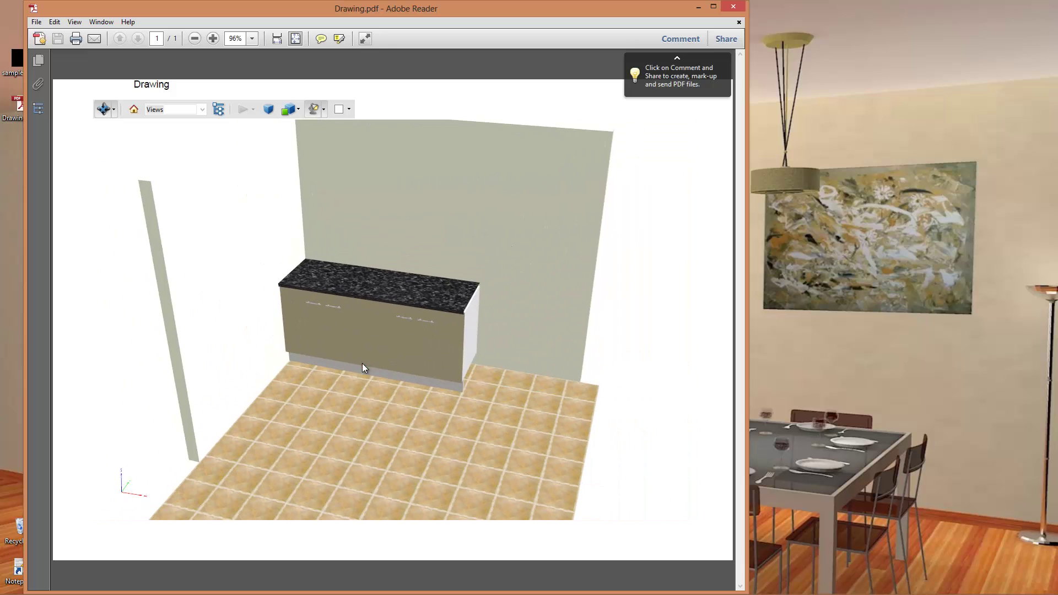
mouse_move(364, 362)
mouse_down()
mouse_move(438, 276)
mouse_move(510, 232)
mouse_move(372, 246)
mouse_move(348, 341)
mouse_move(379, 340)
mouse_move(230, 340)
mouse_move(387, 350)
mouse_move(386, 337)
mouse_move(467, 330)
mouse_move(444, 347)
mouse_move(458, 325)
mouse_move(496, 331)
mouse_move(347, 378)
mouse_move(347, 350)
mouse_move(302, 356)
mouse_move(294, 338)
mouse_up()
click(324, 110)
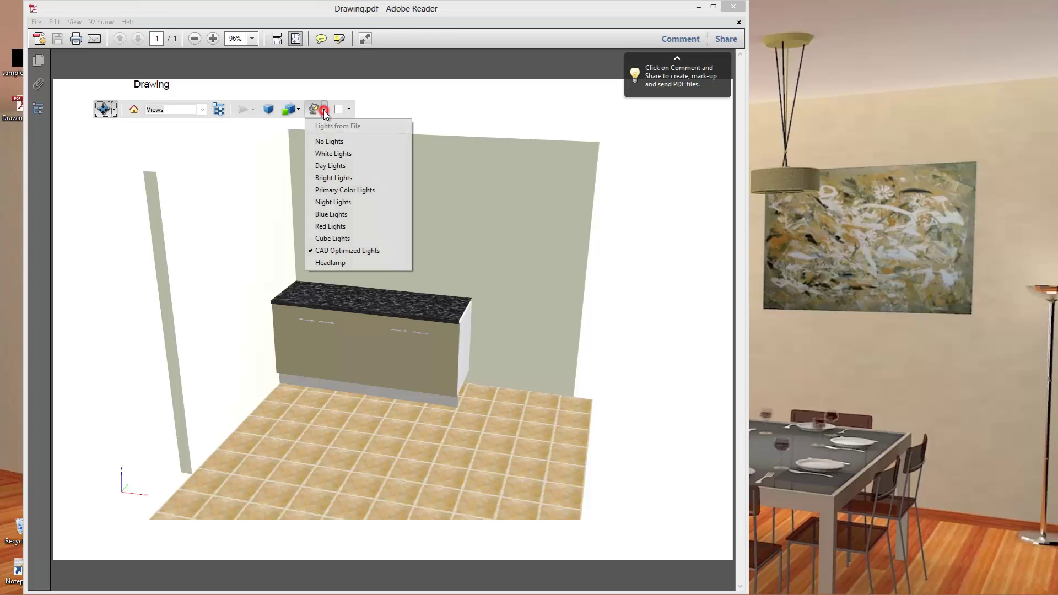
click(337, 240)
drag(342, 290, 323, 279)
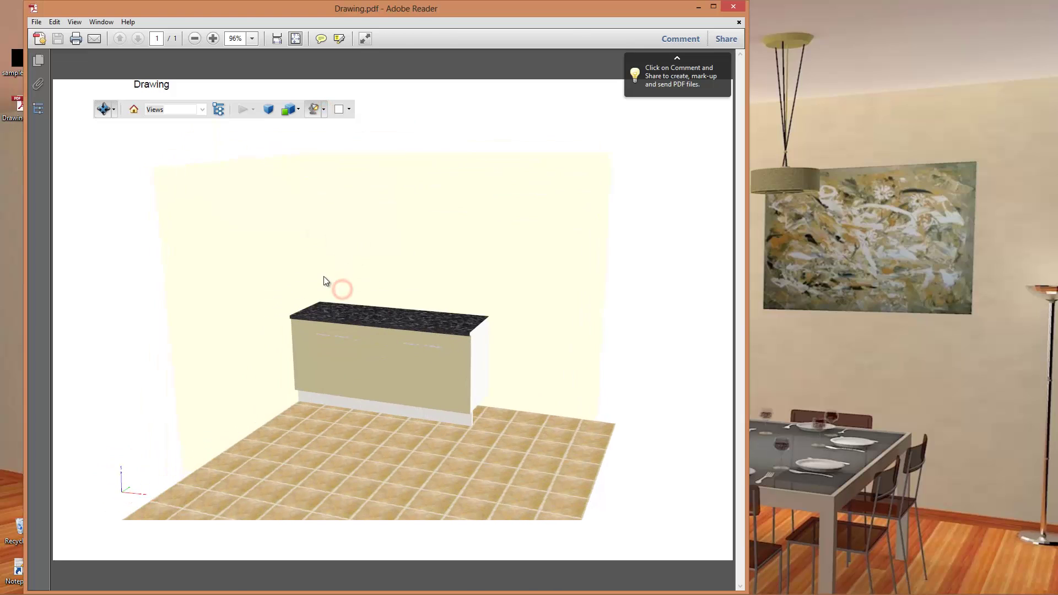
click(323, 110)
click(334, 141)
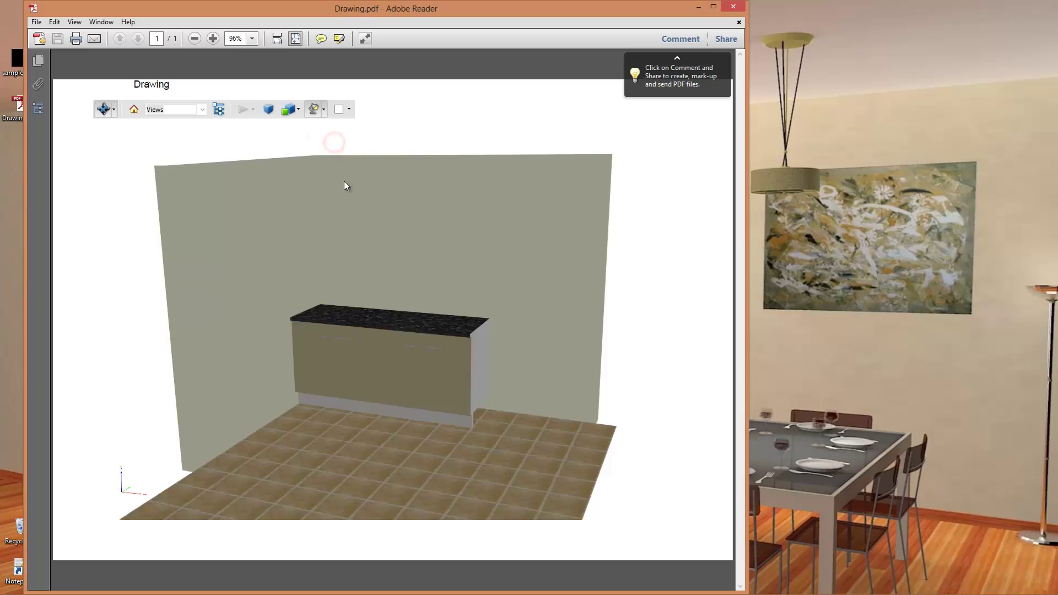
click(325, 111)
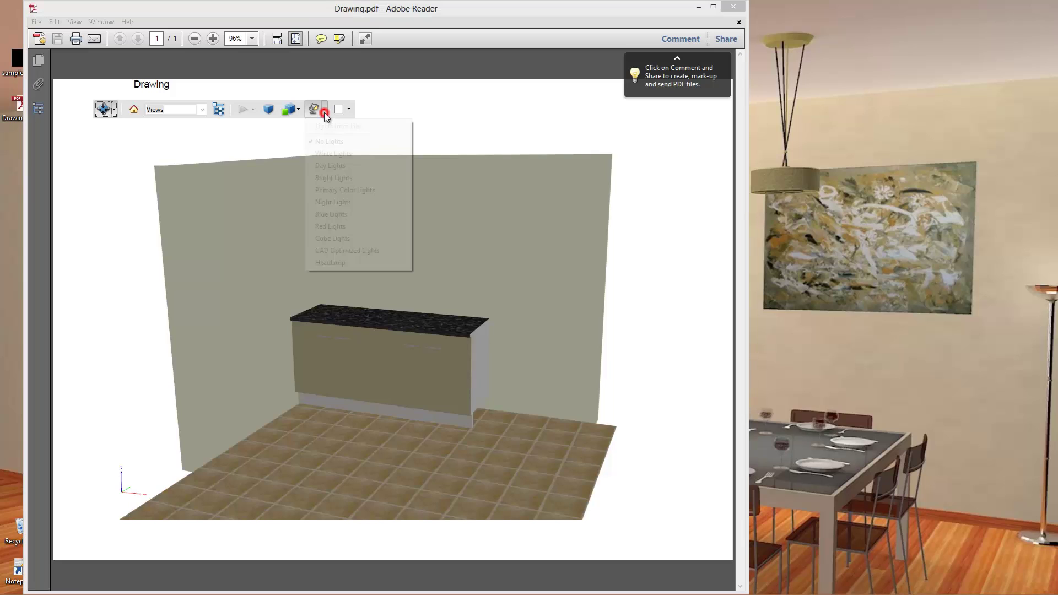
click(333, 251)
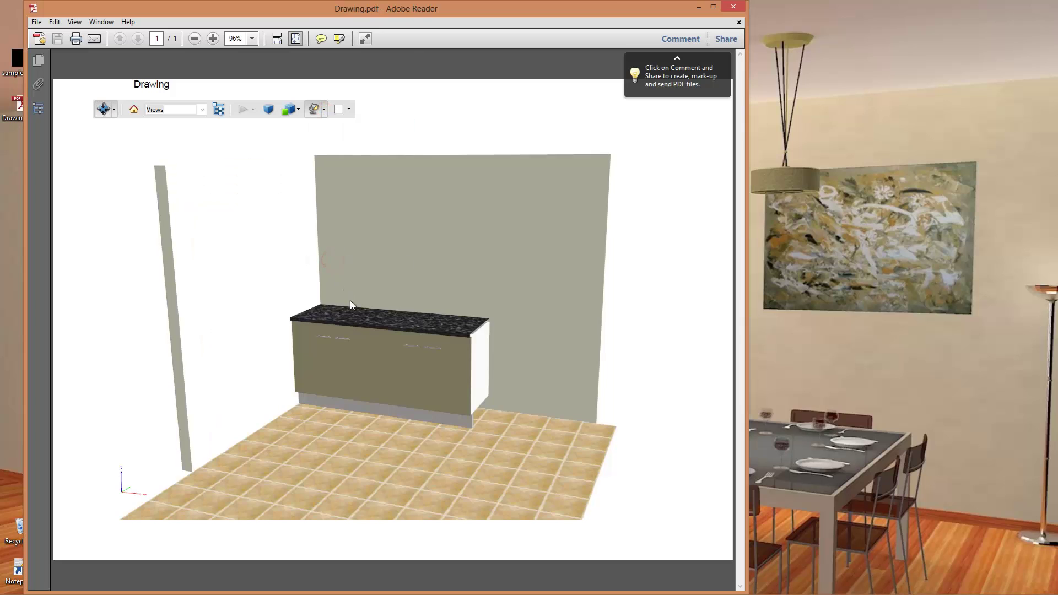
mouse_move(368, 335)
mouse_down()
mouse_move(458, 270)
mouse_move(340, 329)
mouse_move(366, 335)
mouse_up()
mouse_move(221, 591)
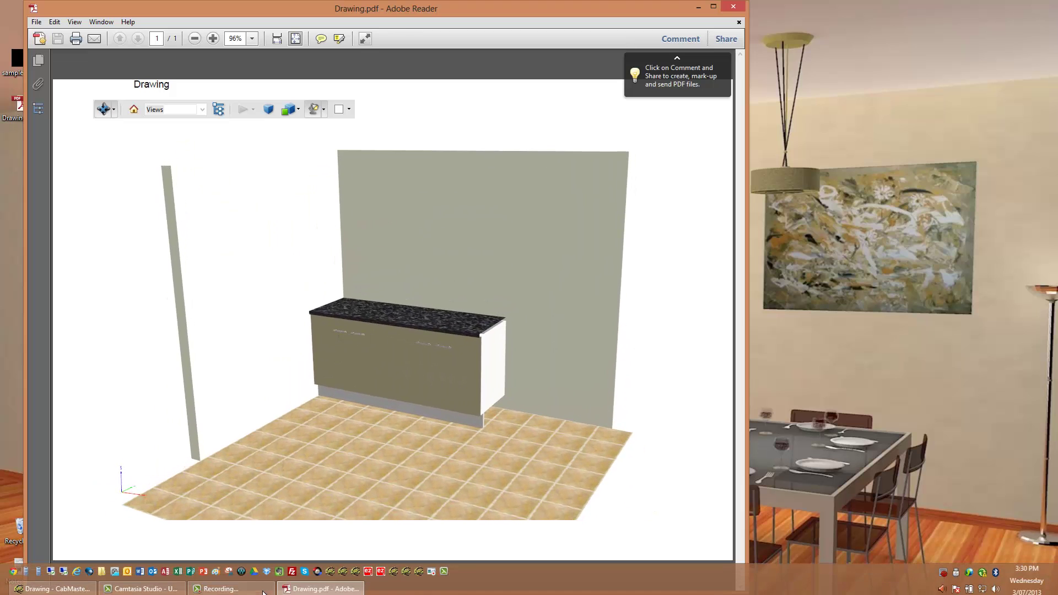
Step: Return to the Drawing - CabMaster window and deselect floor item 79
click(53, 586)
click(373, 255)
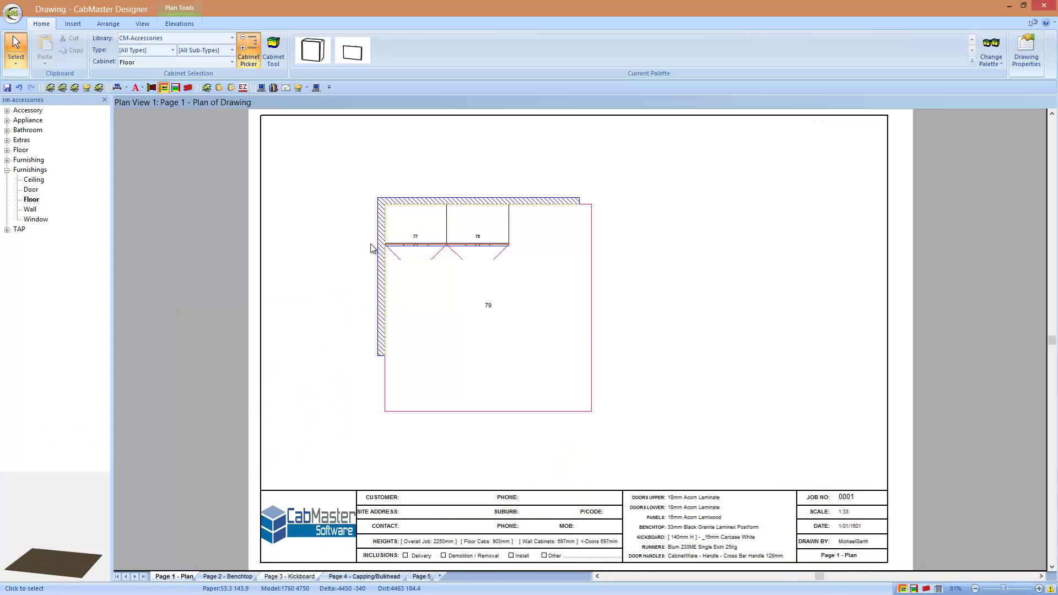